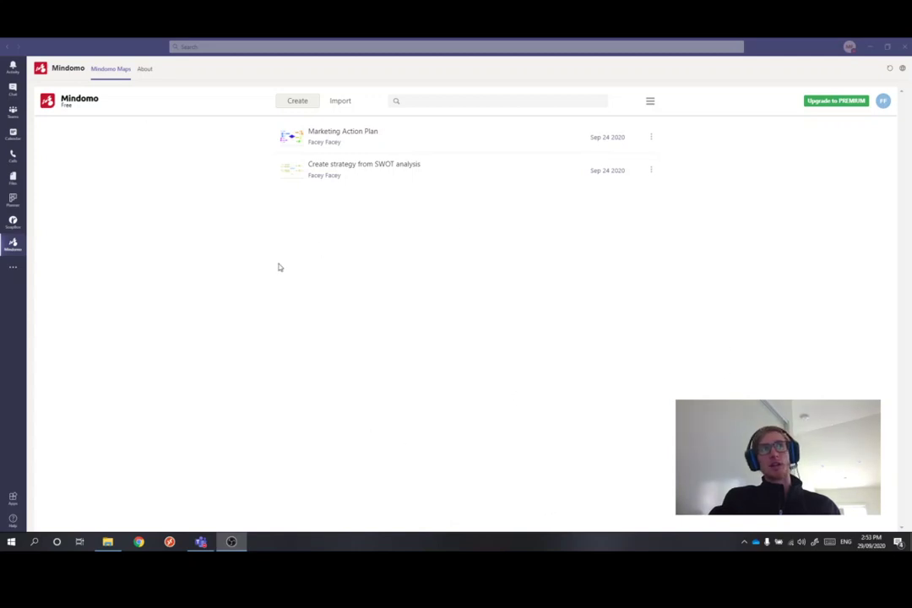
- Search the available Teams apps for mindomo and close the app finder
click(13, 270)
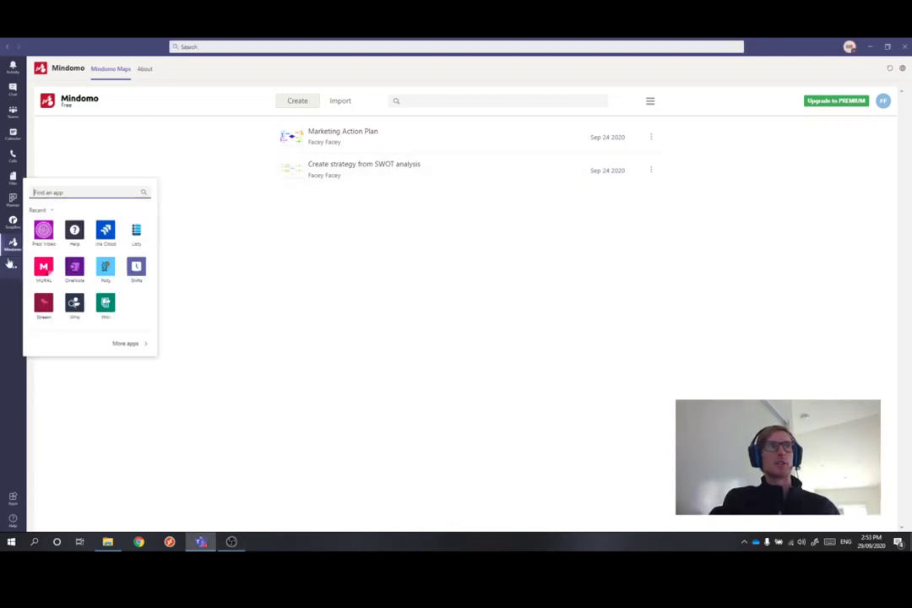
text(mind)
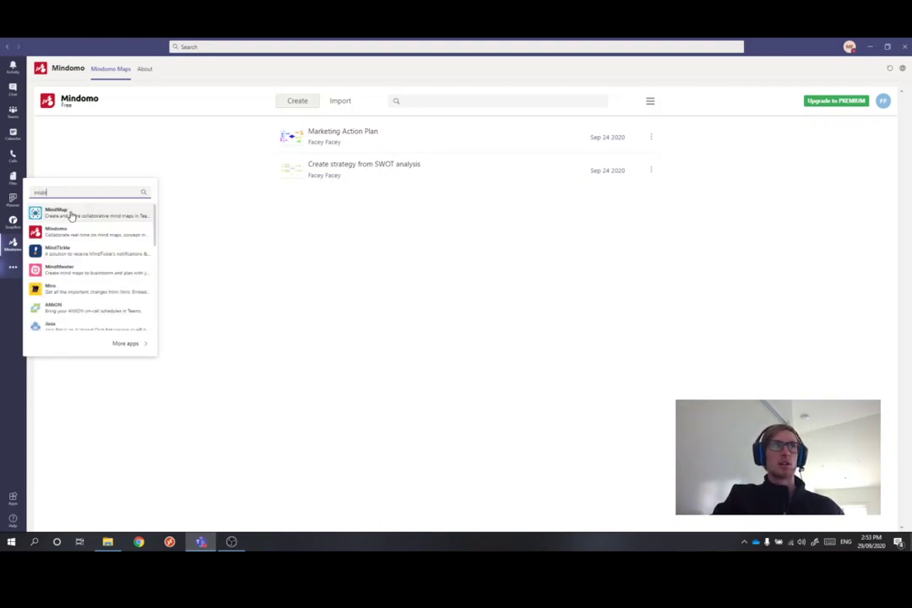
text(t)
key(BackSpace)
key(BackSpace)
key(BackSpace)
text(ndomo)
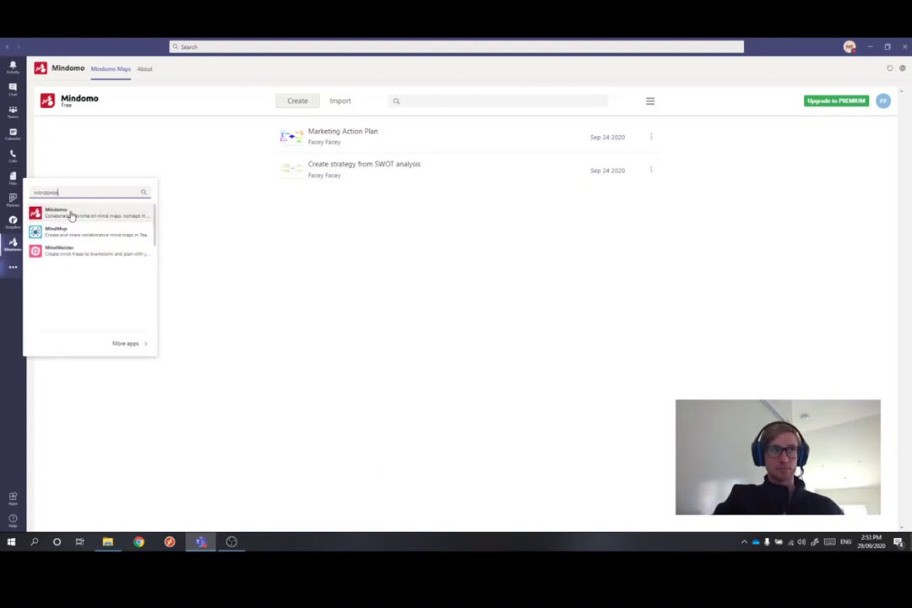
click(228, 238)
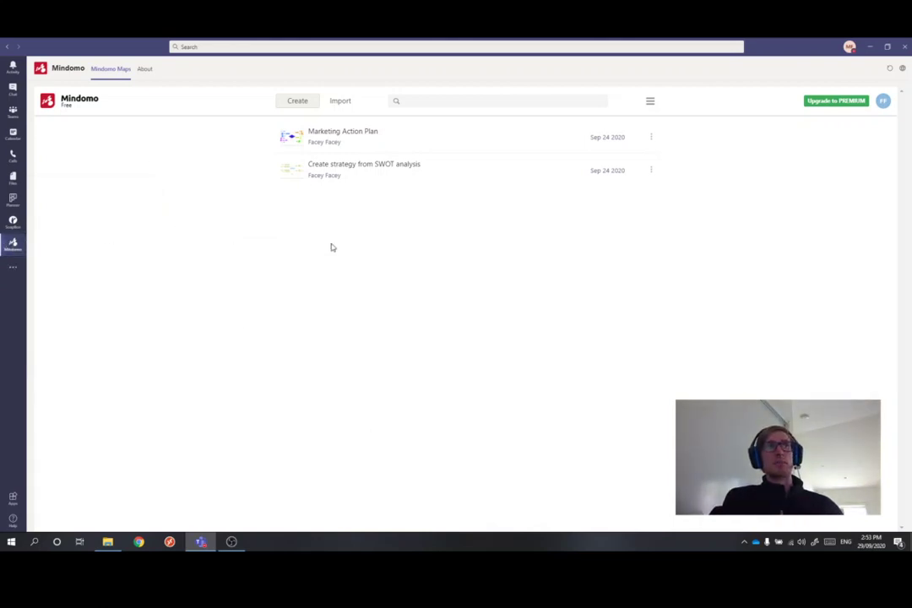
- Open the new-diagram gallery and look through the mind map, concept map, Gantt chart and template options
click(295, 103)
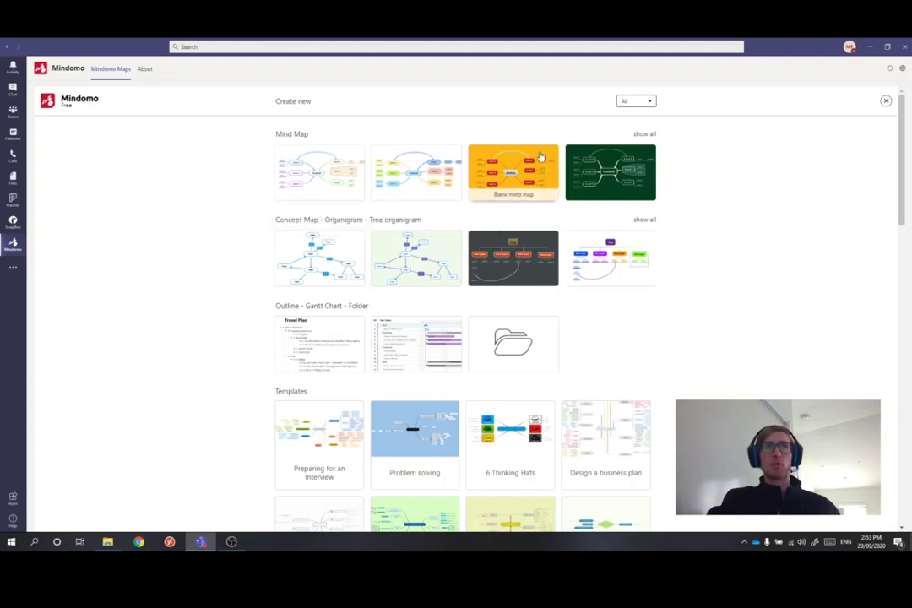
scroll(363, 190, down, 1)
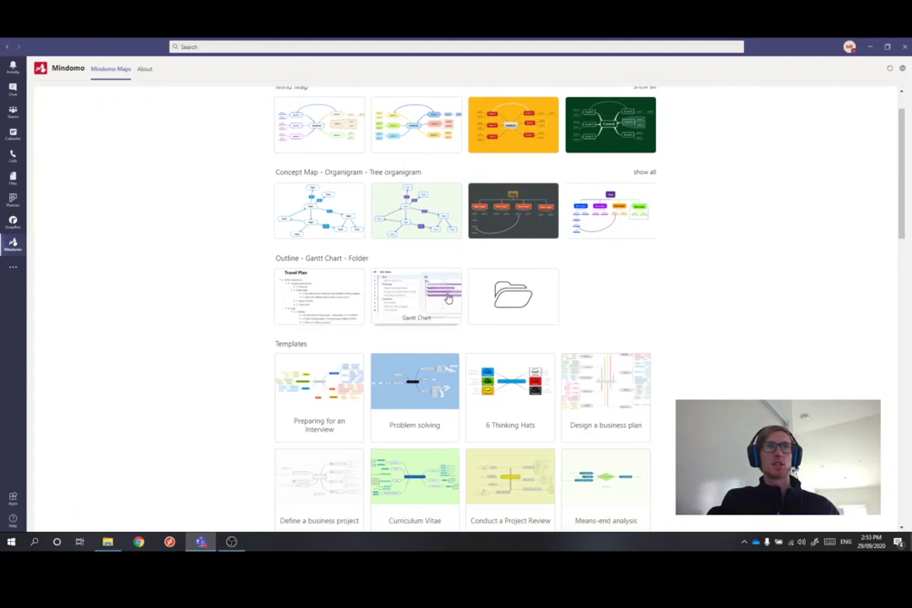
scroll(417, 312, down, 1)
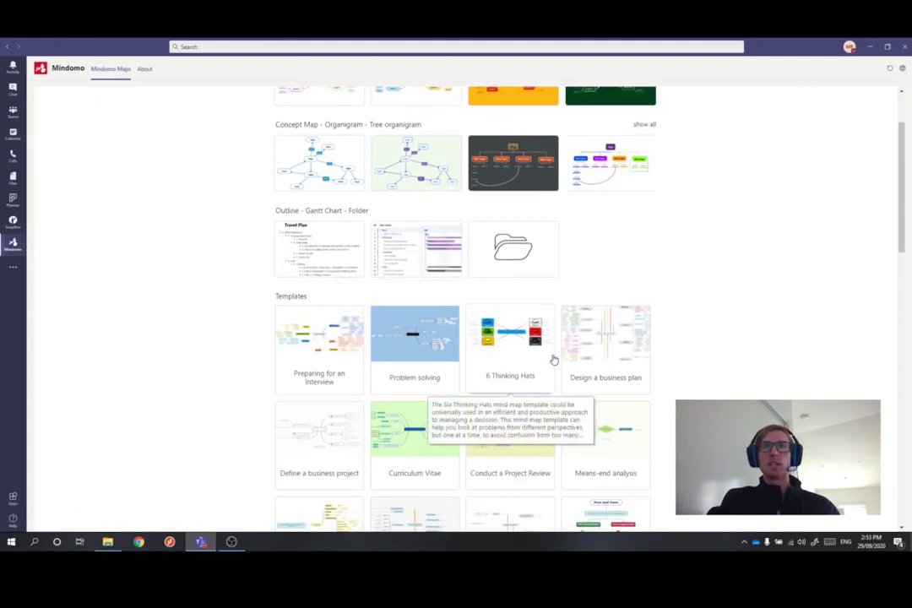
scroll(608, 364, down, 1)
scroll(608, 365, down, 5)
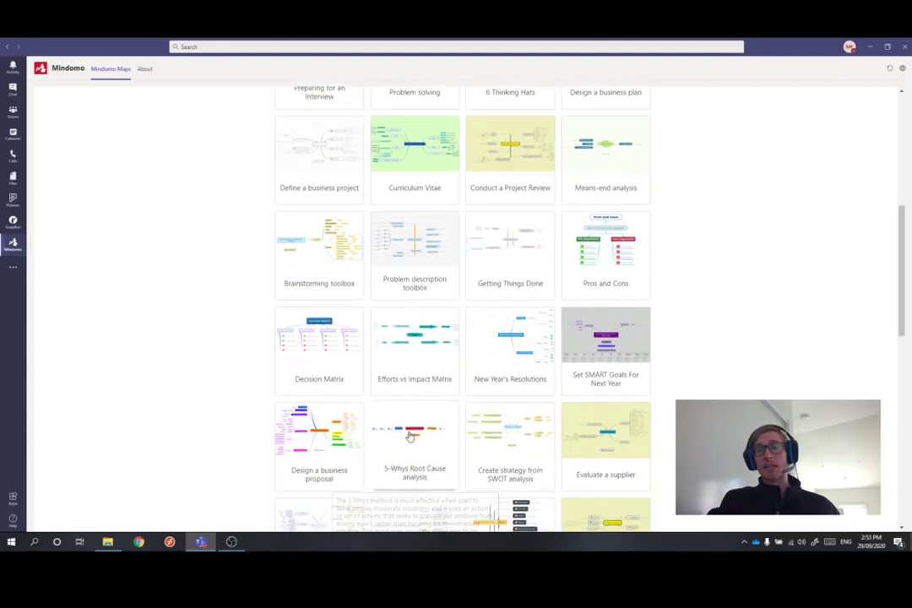
scroll(409, 434, down, 1)
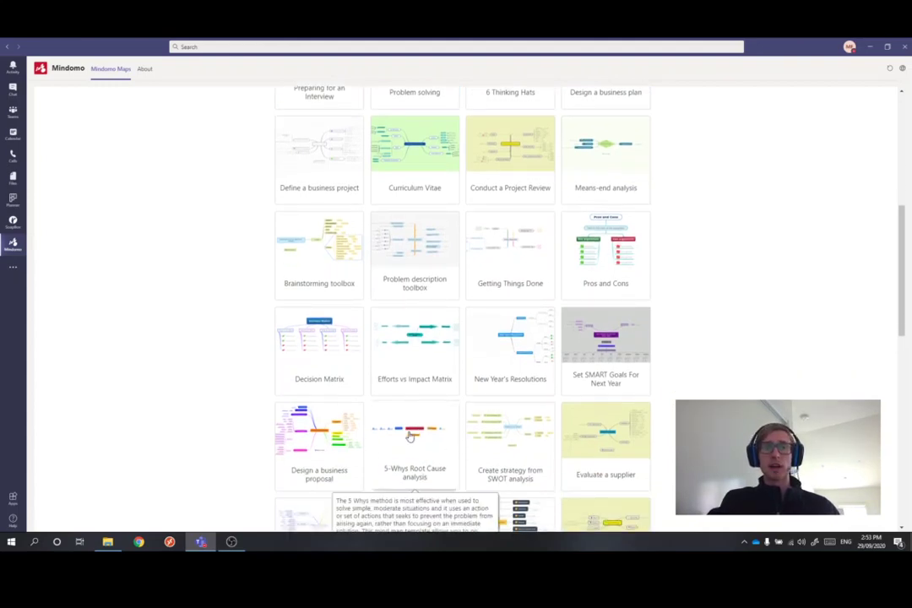
scroll(410, 434, down, 5)
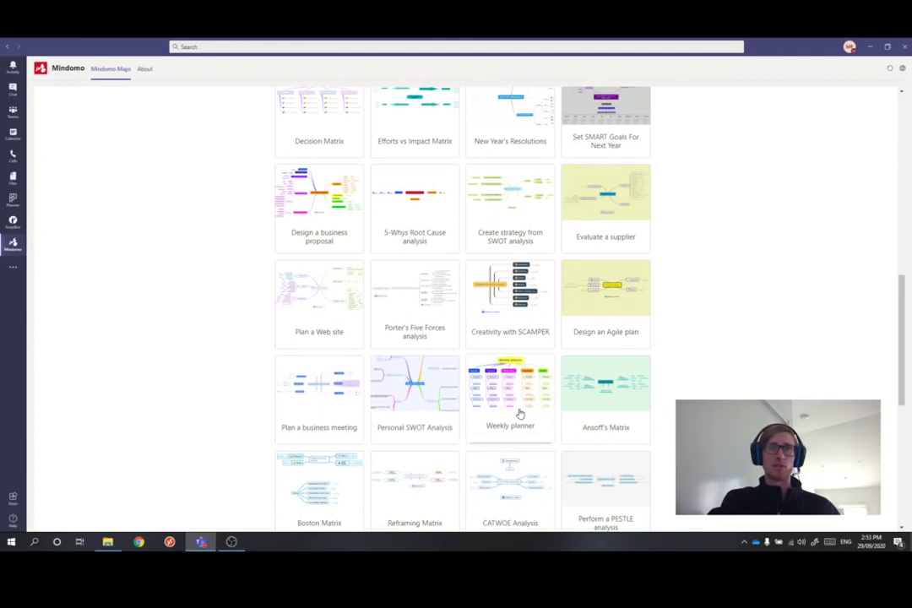
scroll(513, 410, down, 2)
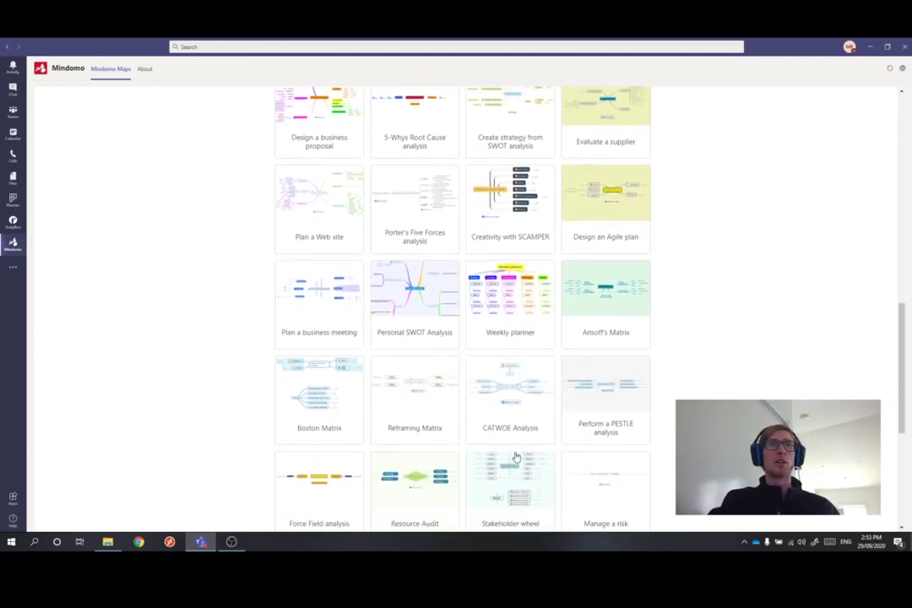
scroll(515, 457, down, 4)
scroll(547, 463, up, 7)
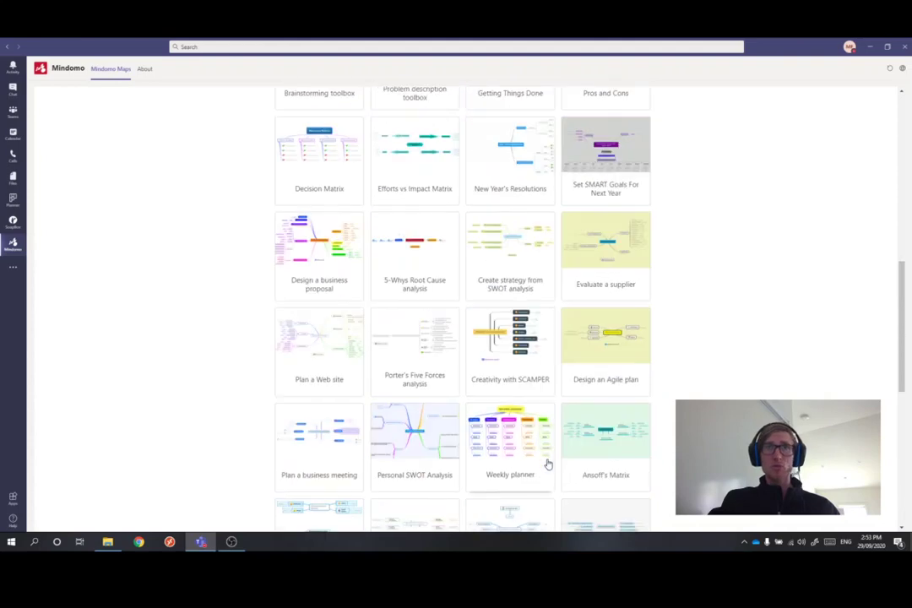
scroll(547, 464, up, 12)
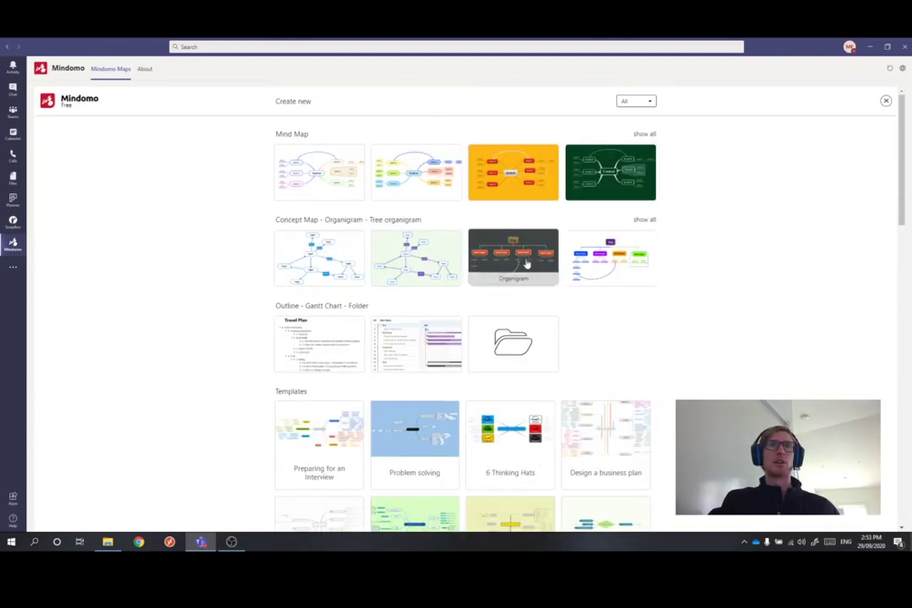
- Create an Organigram diagram and add it as a Mindomo tab in the Marketing team's Strategy channel
click(526, 262)
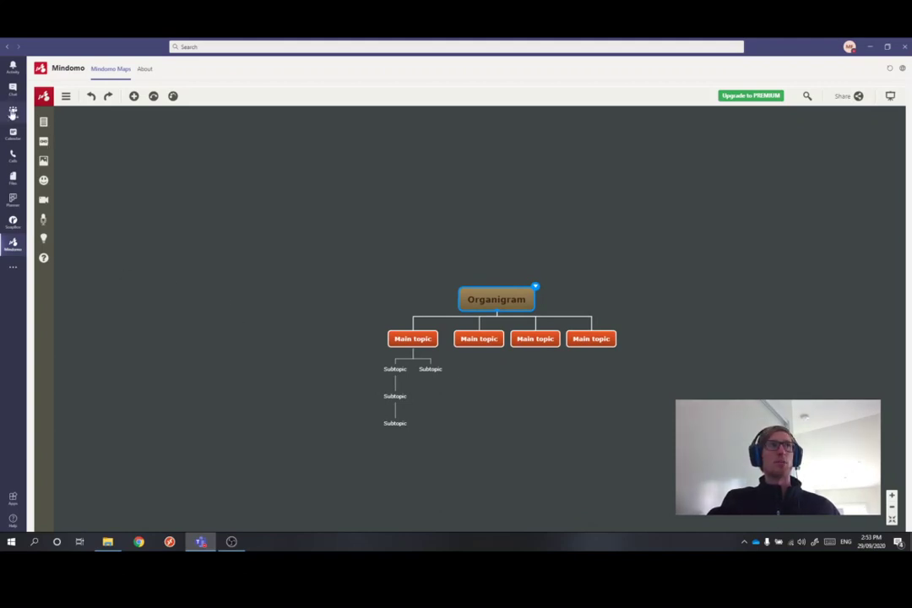
click(13, 112)
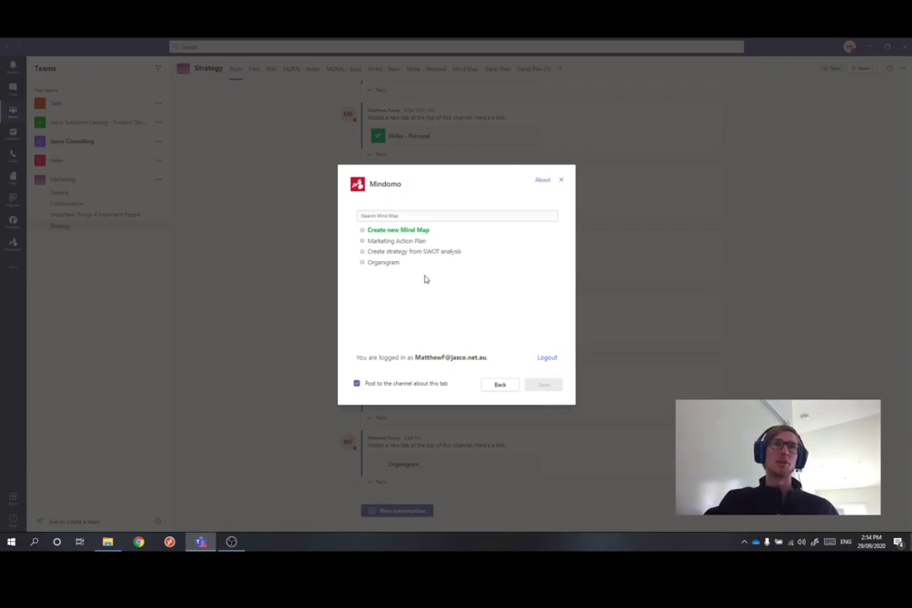
click(379, 263)
click(535, 383)
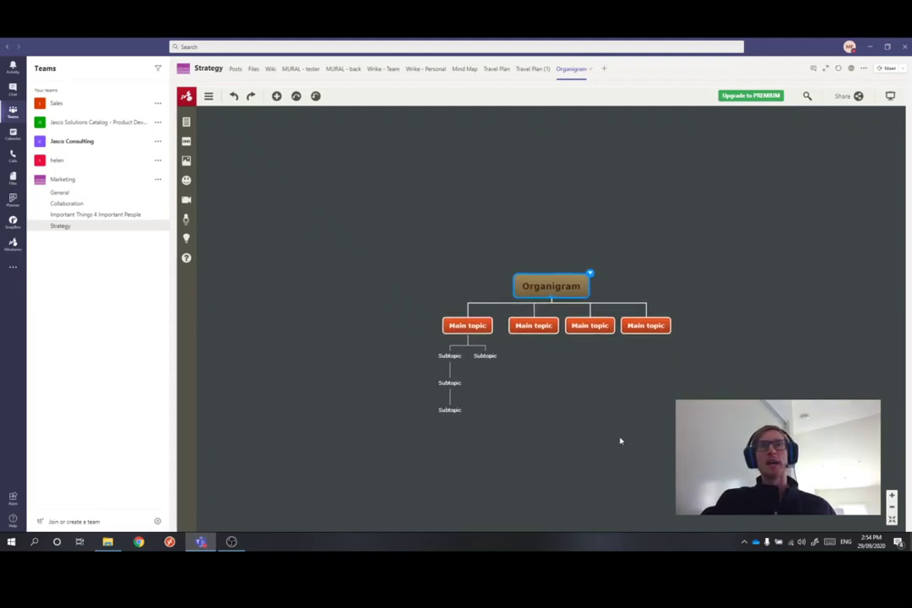
- Rename the central Organigram topic to Jasco and give it a light purple fill with underlined text
double_click(577, 287)
text(Jasco)
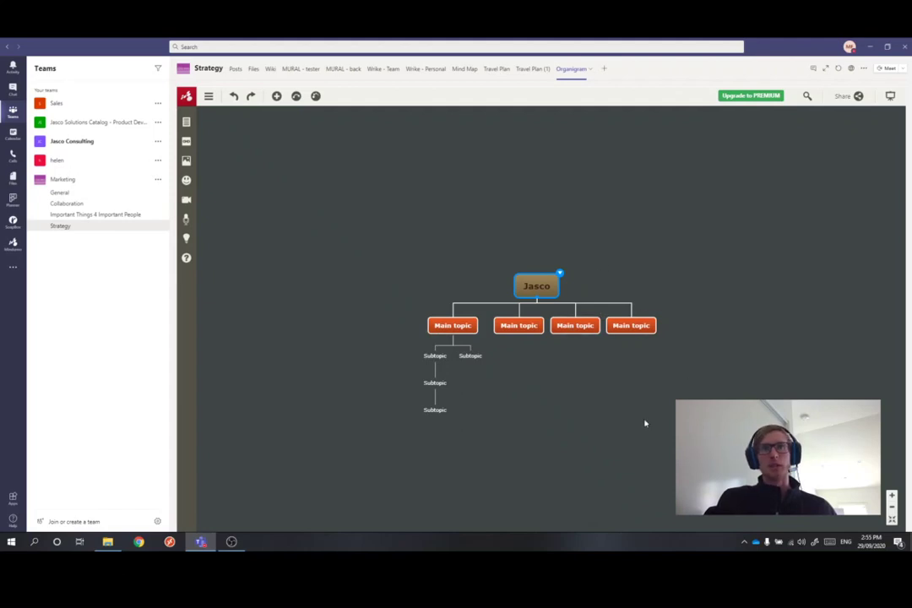
click(559, 276)
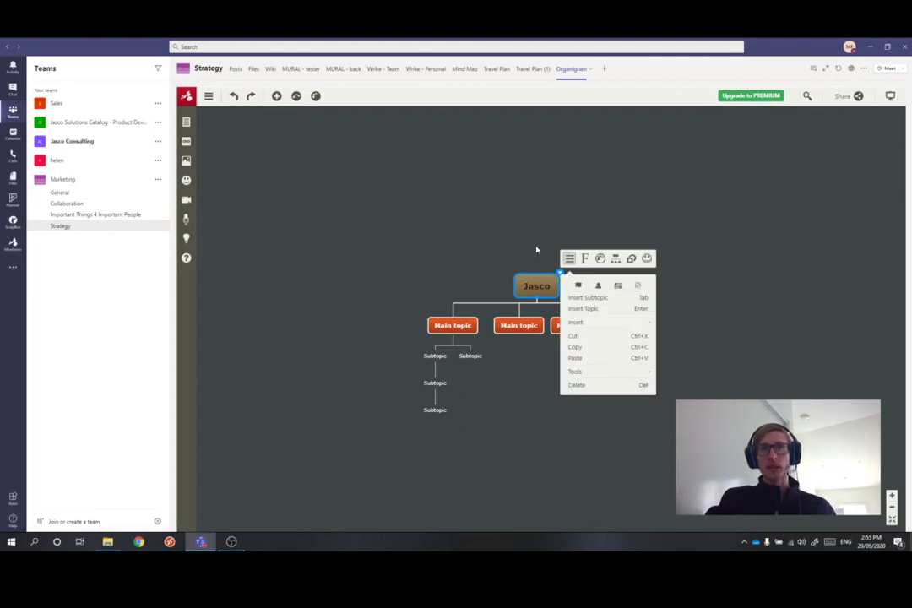
mouse_move(590, 322)
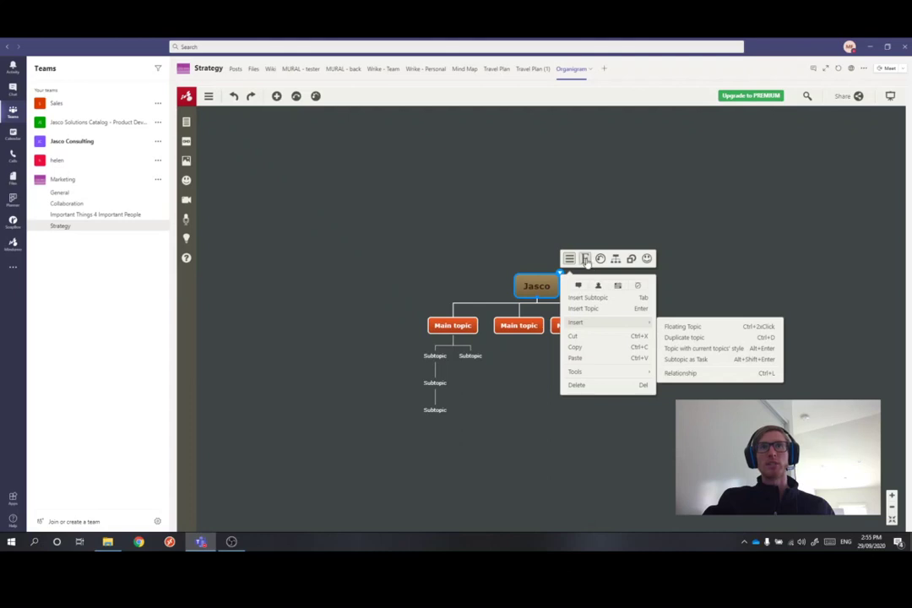
click(584, 259)
click(597, 343)
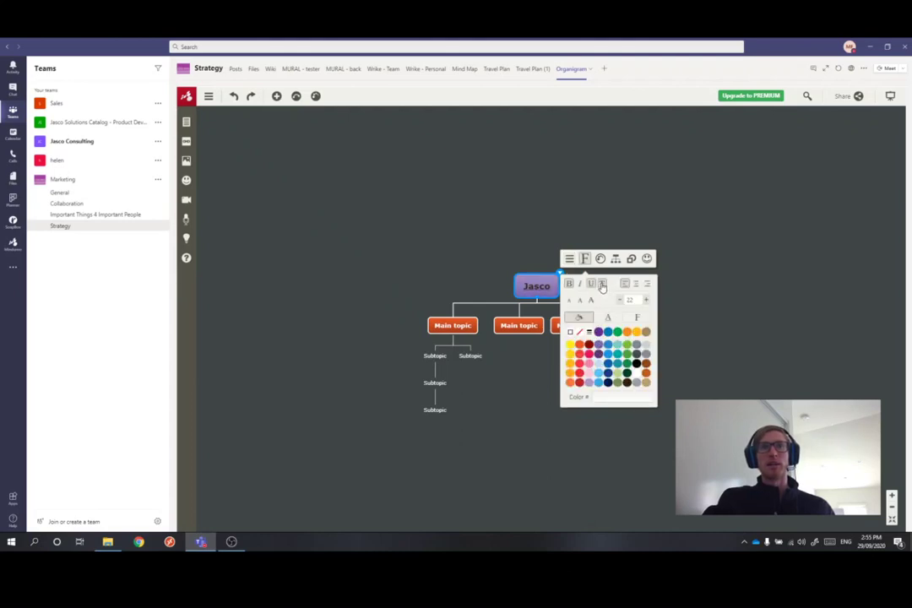
- Apply the purple preset topic style to the Jasco topic after trying the blue one
click(599, 259)
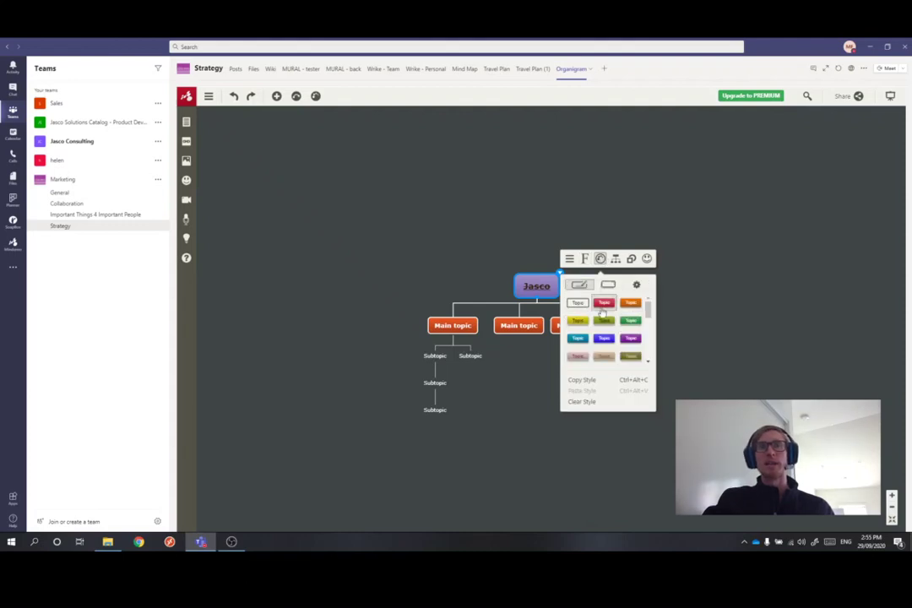
click(602, 337)
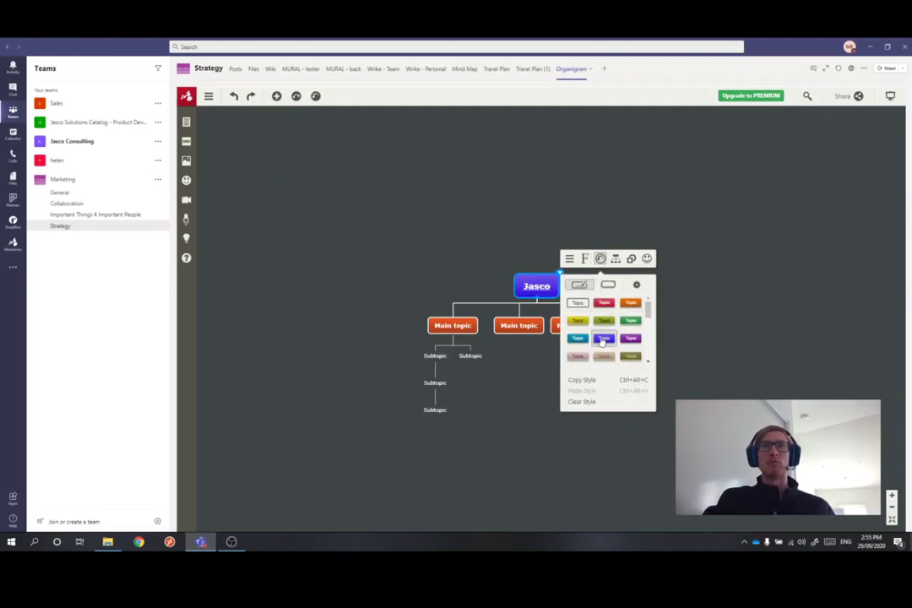
click(631, 338)
click(584, 258)
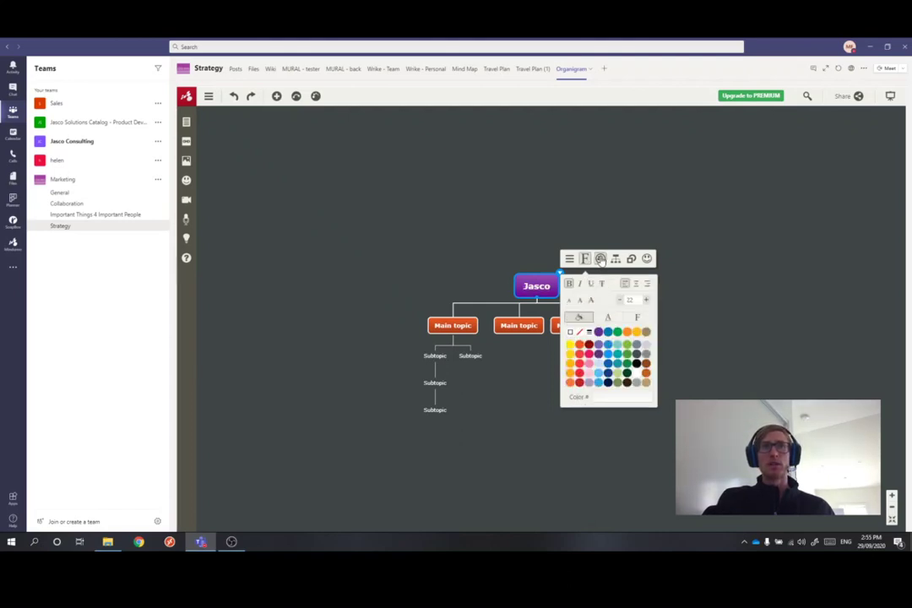
click(601, 258)
- Try the right-branching, two-sided and left-branching layouts on the Jasco topic, and return it to the top-down tree layout
click(615, 259)
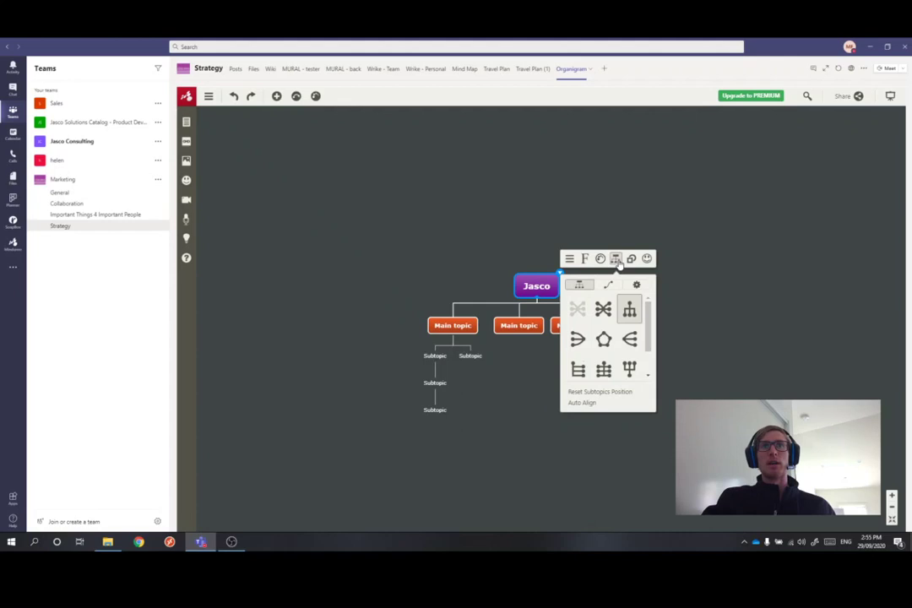
click(629, 339)
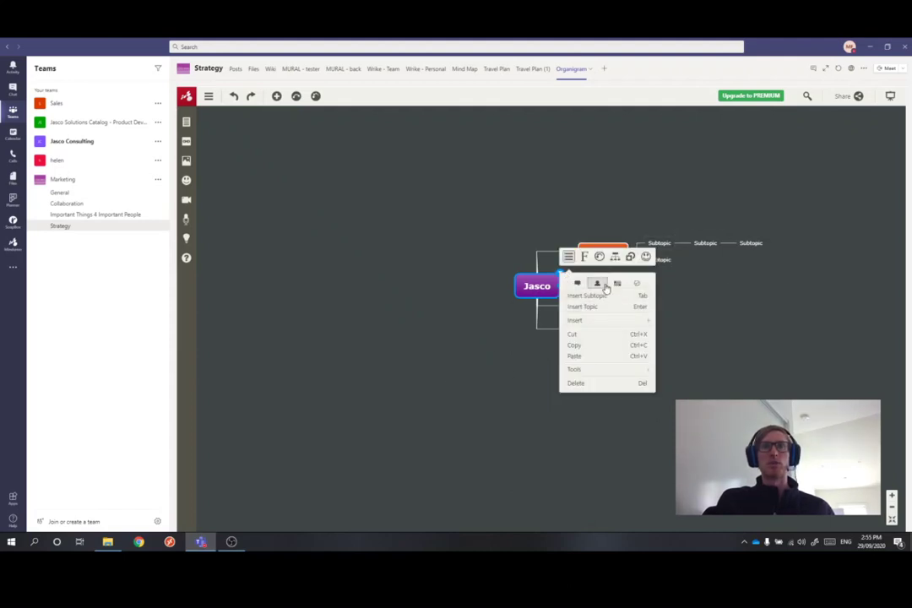
click(615, 256)
click(602, 365)
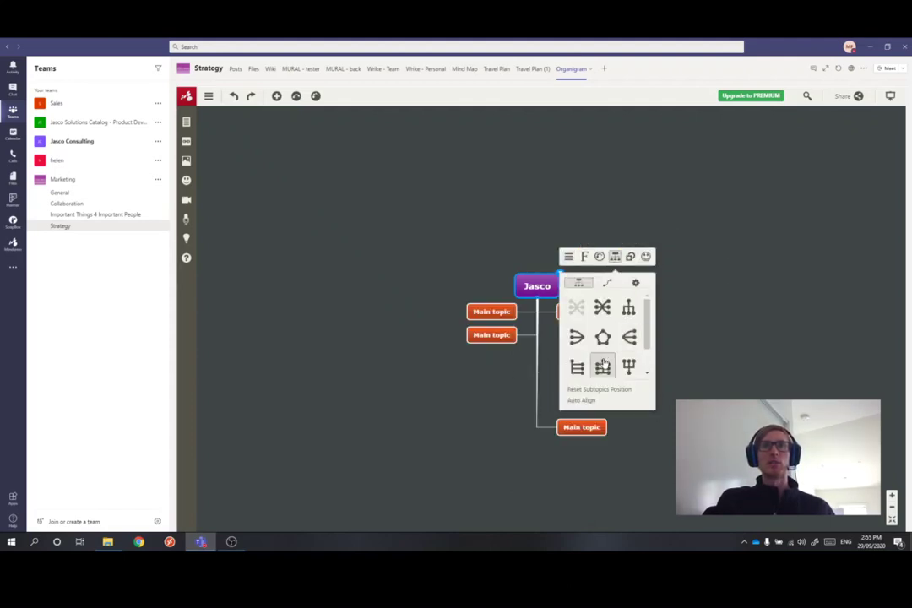
click(577, 336)
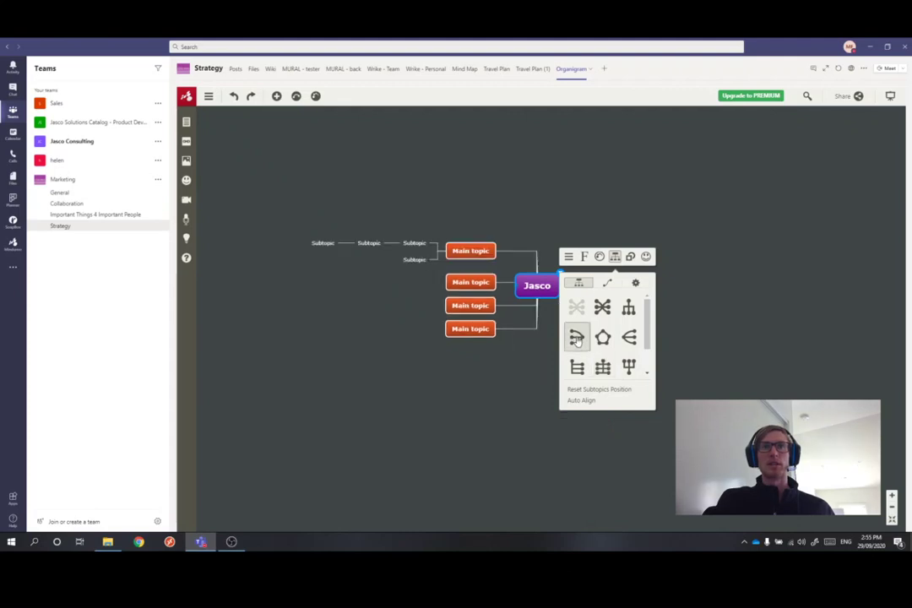
click(628, 308)
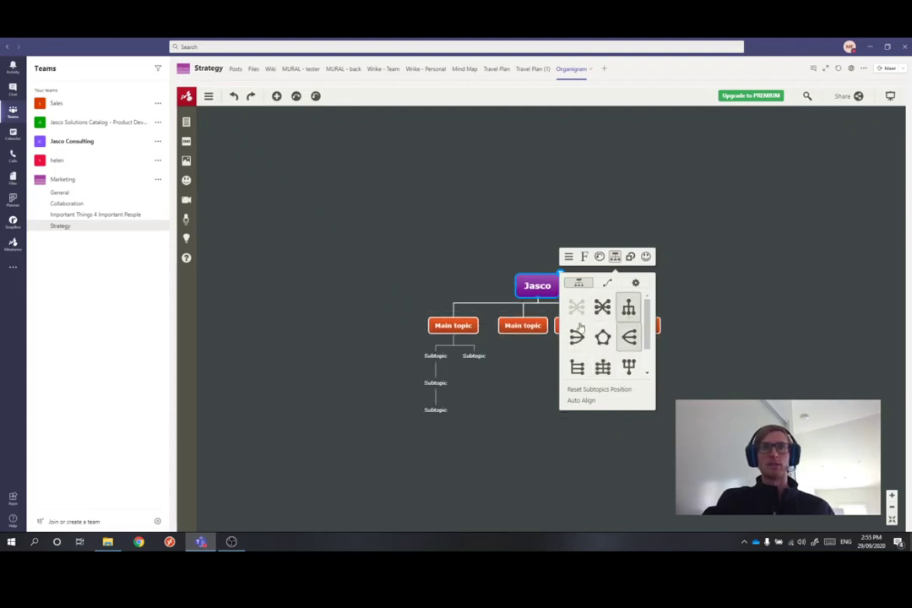
- Change the Jasco topic's shape to a rectangle with curved upper and lower edges, and add a green check mark icon
click(630, 257)
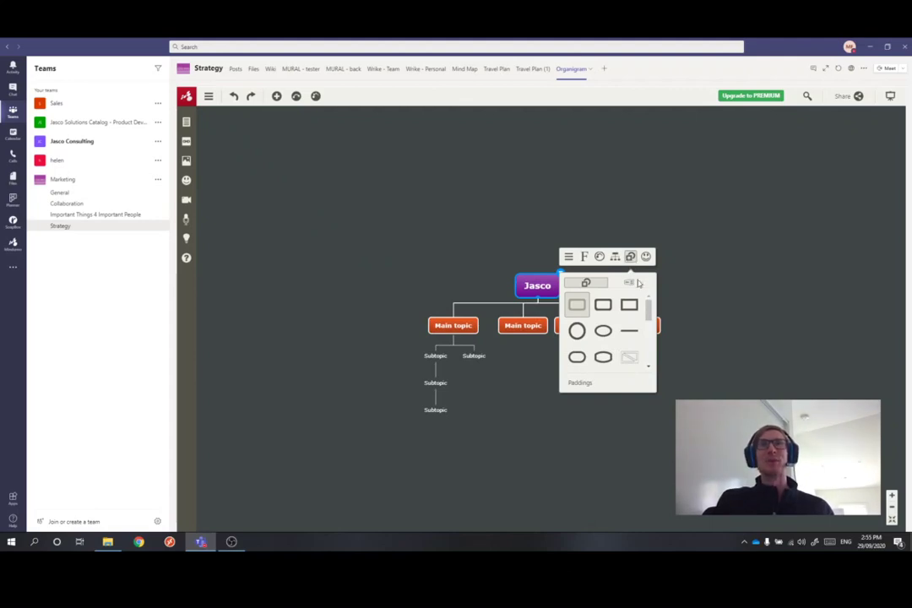
click(603, 305)
click(577, 330)
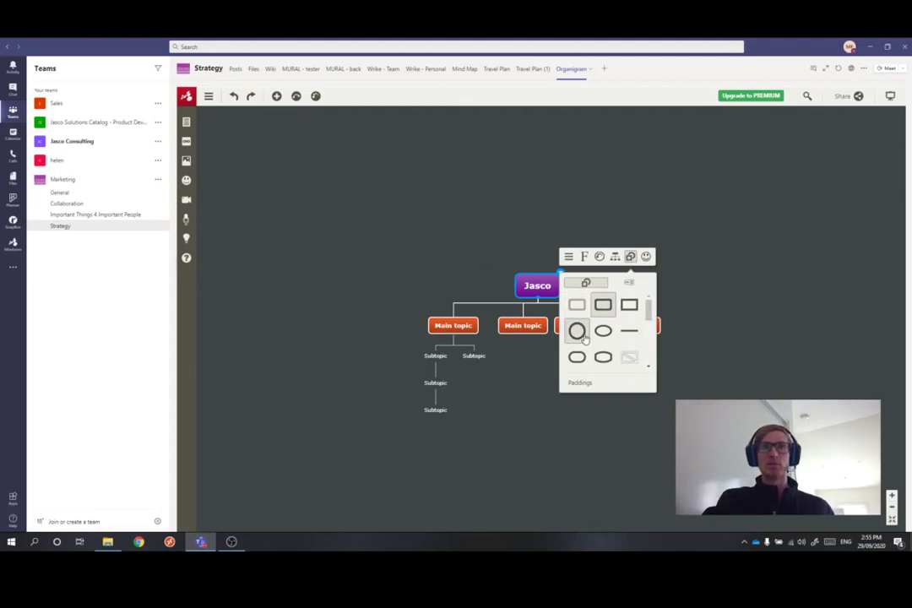
click(601, 357)
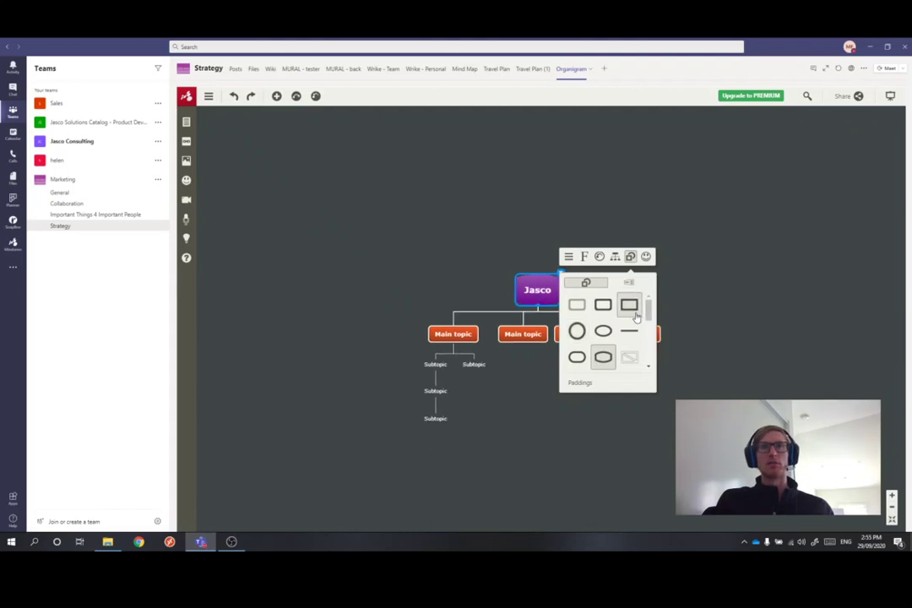
click(646, 257)
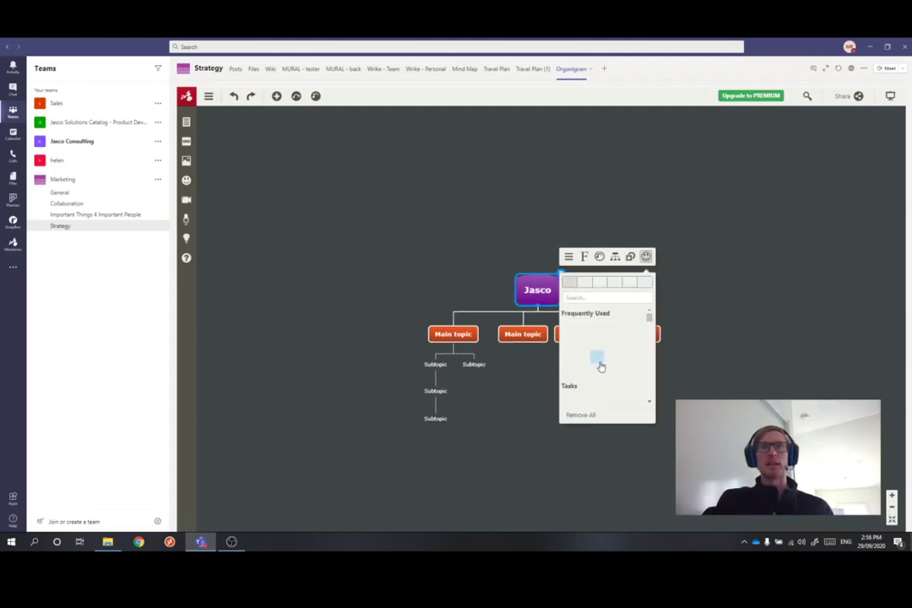
click(610, 328)
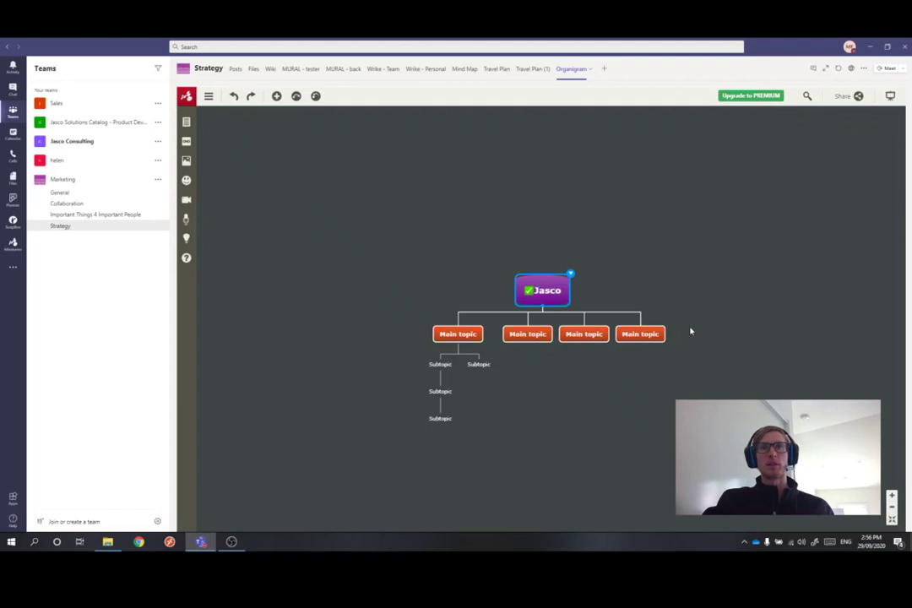
- Add a fifth main topic named Sales under the Jasco topic
key(Tab)
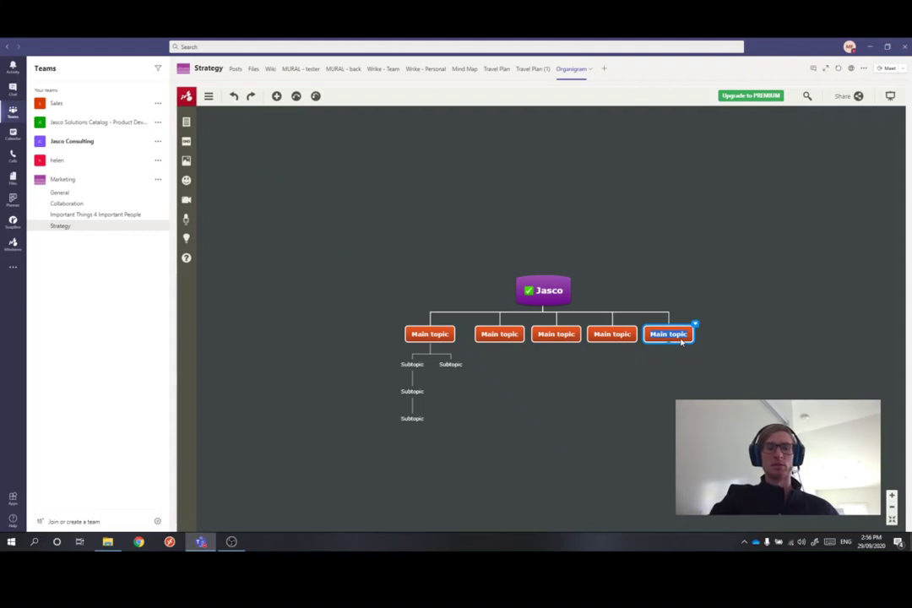
text(Sales)
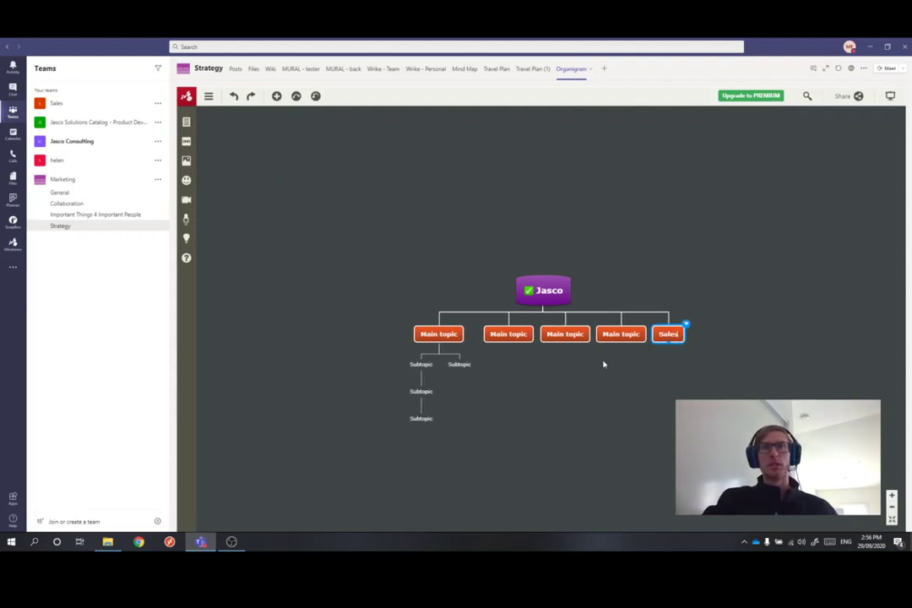
- Add a subtopic under the Sales topic and label it with the salesperson's first name
key(Tab)
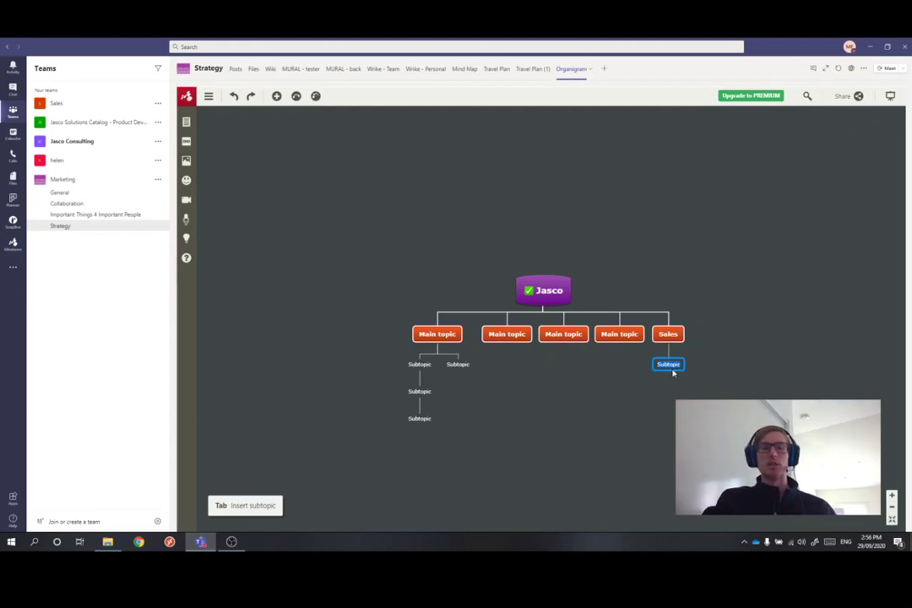
text(Pau)
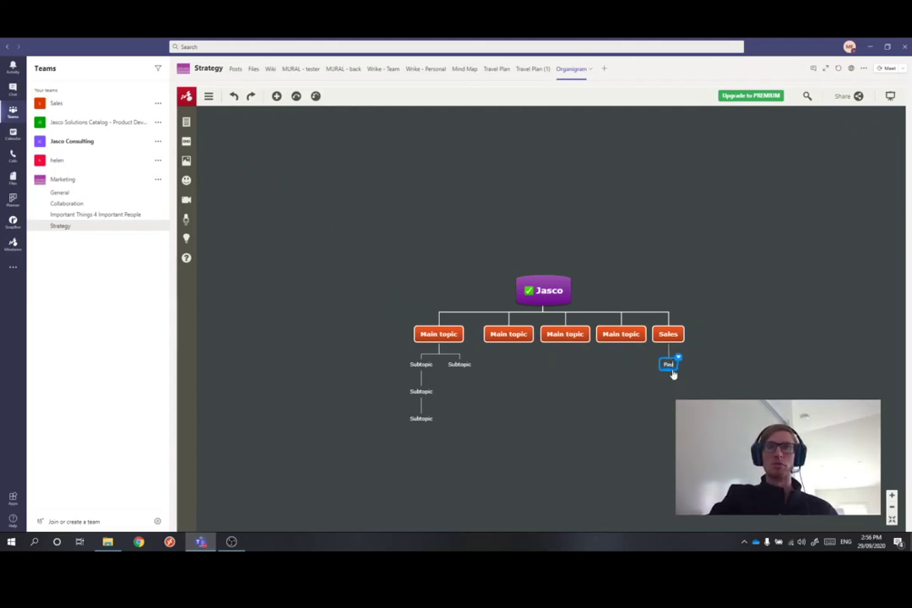
text(l)
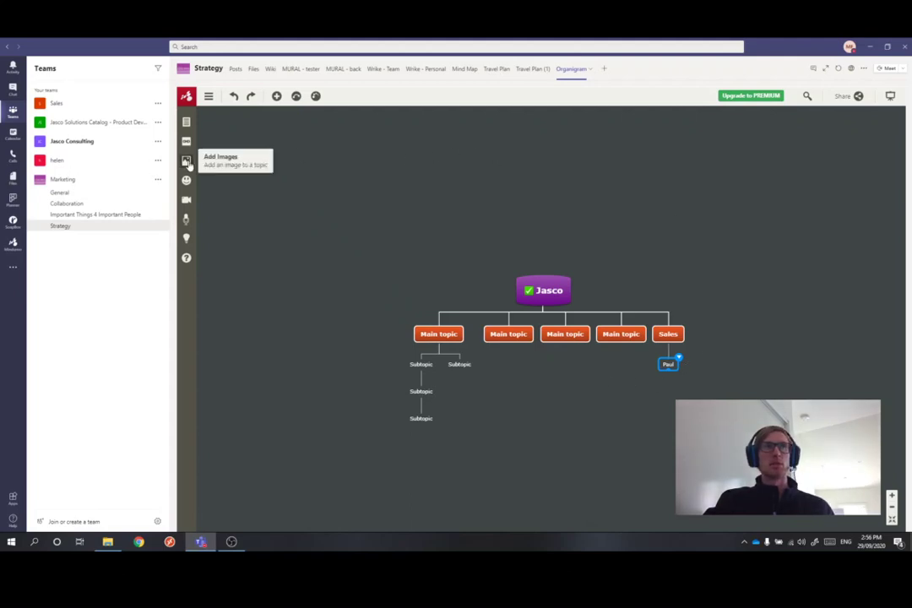
- Add the gallery image of a businessman holding a red briefcase to the salesperson's topic, and browse the other gallery pictures
click(187, 161)
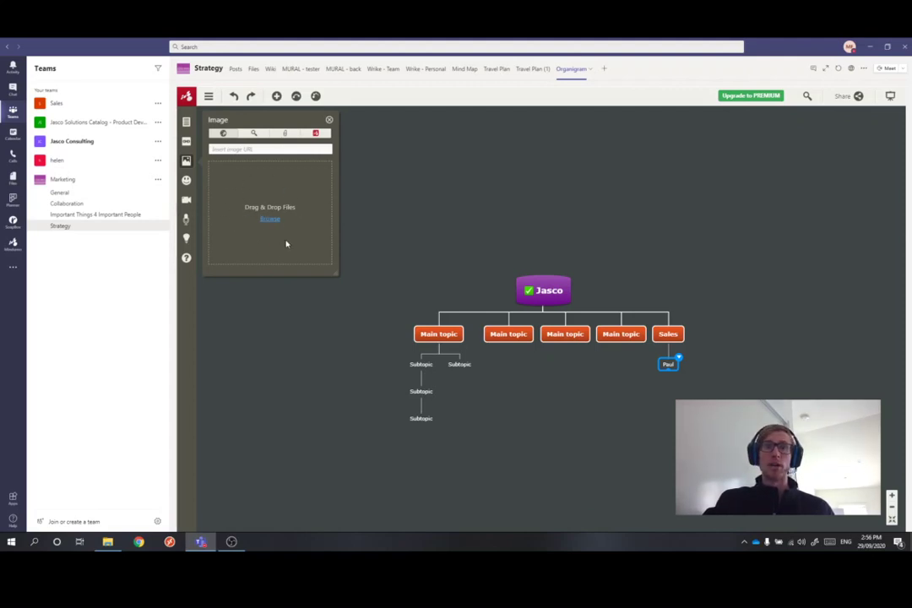
click(253, 134)
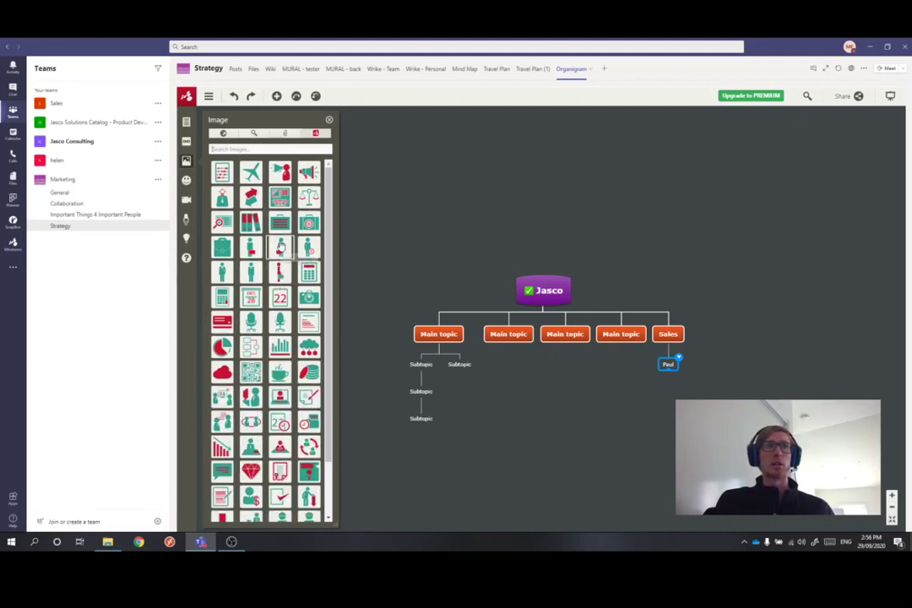
click(279, 246)
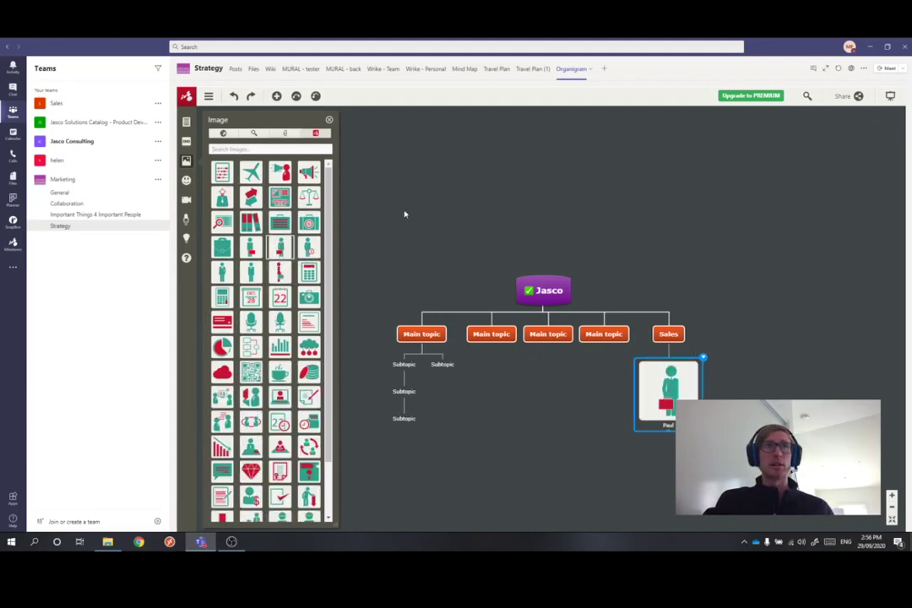
scroll(262, 331, down, 5)
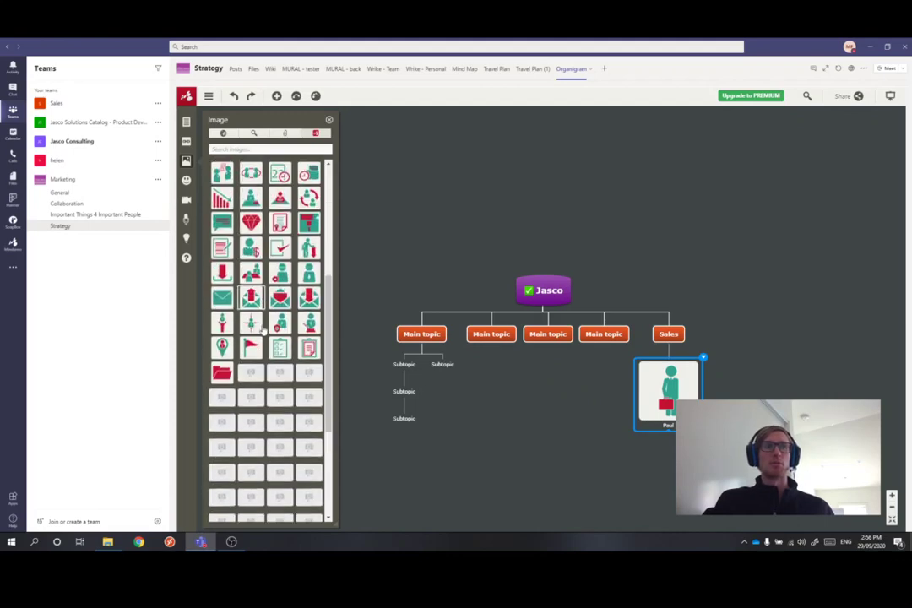
scroll(262, 331, up, 3)
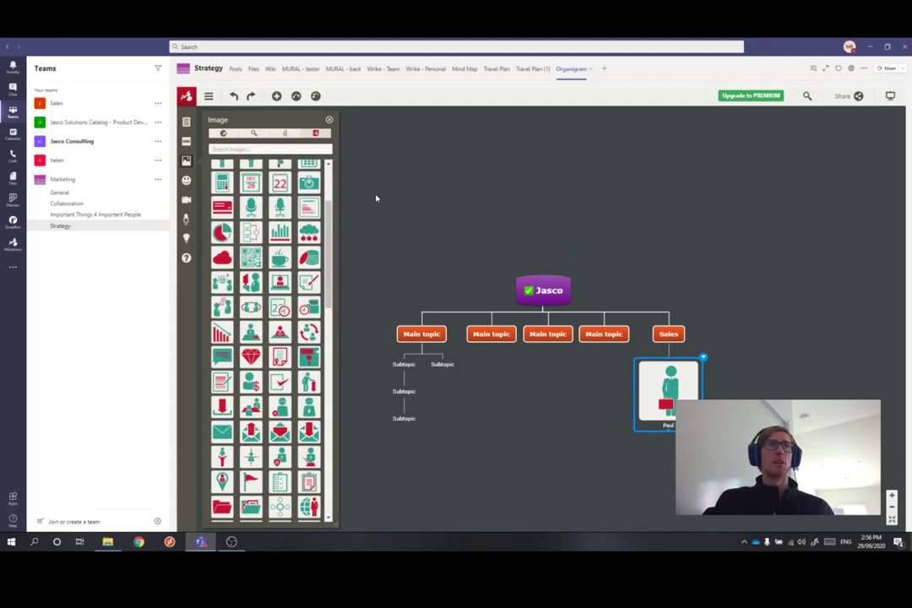
click(231, 133)
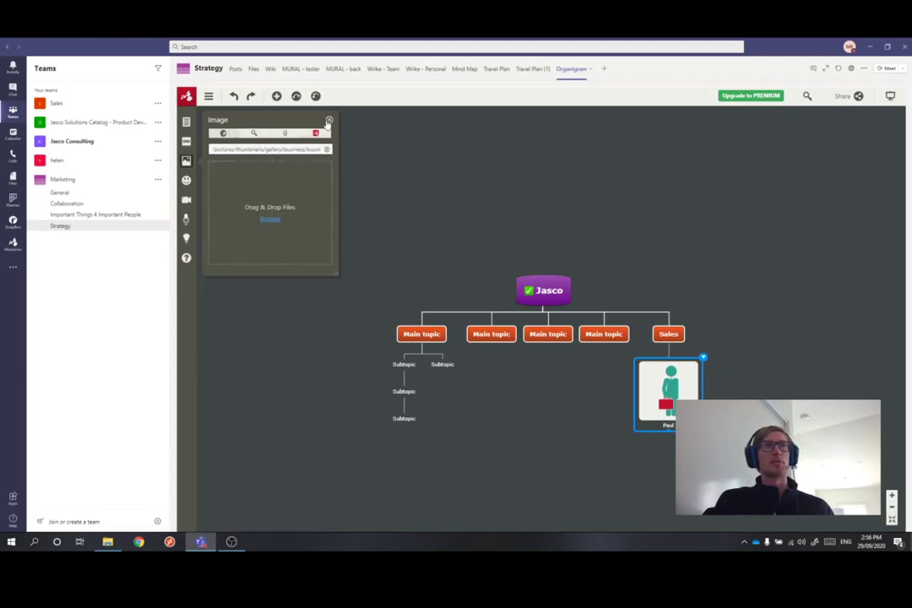
click(329, 121)
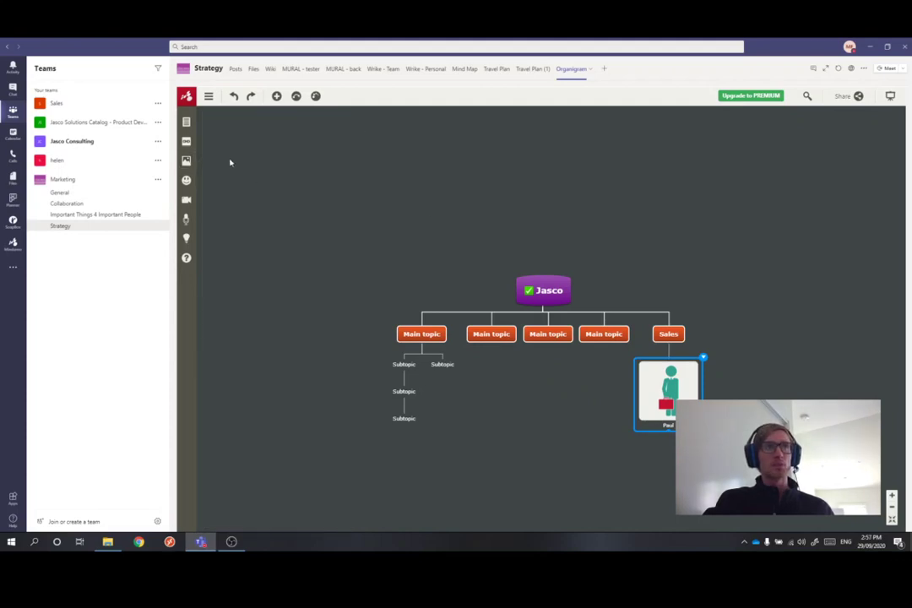
- Add a red flag icon to the salesperson's topic under Sales
click(187, 182)
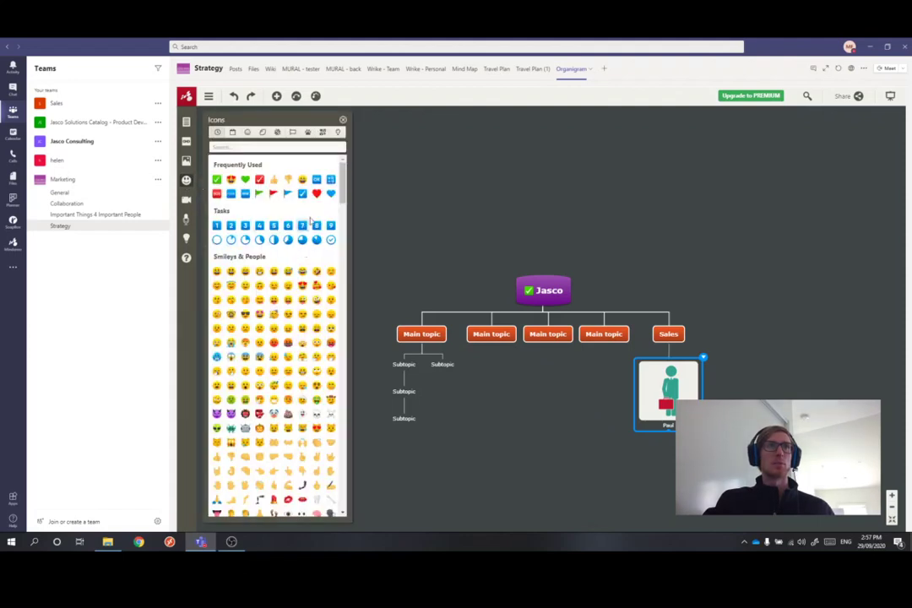
click(272, 194)
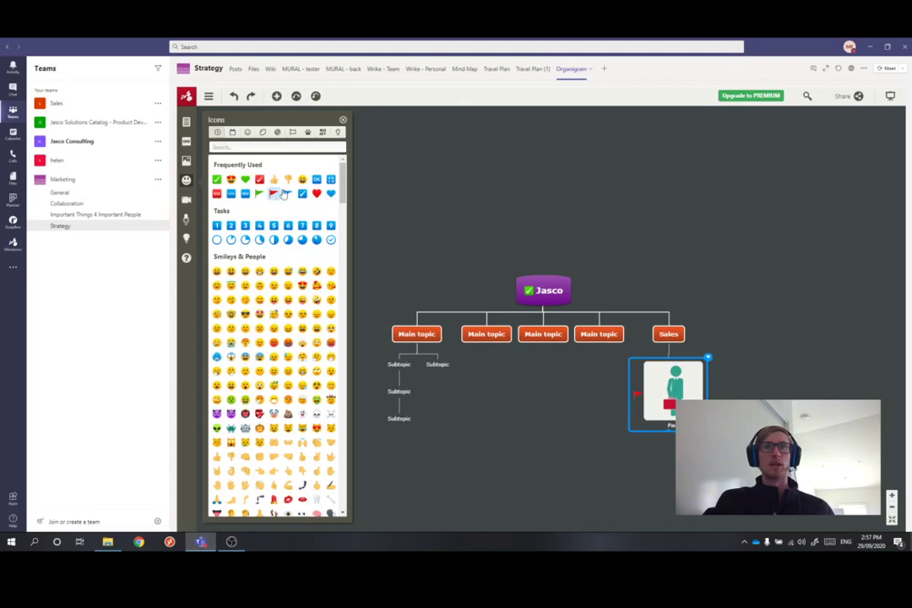
click(342, 120)
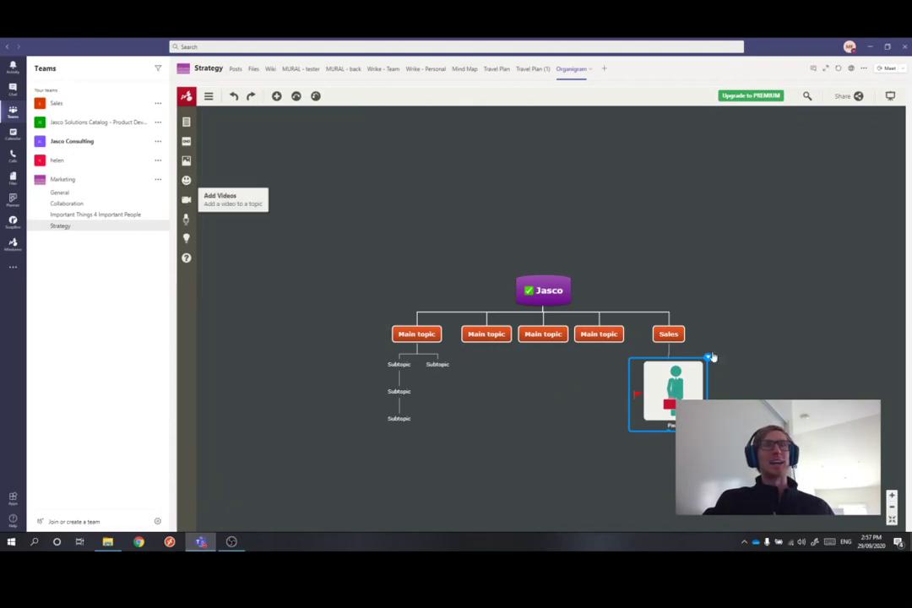
- Add a subtopic beneath the salesperson's topic and look through the video sources for it, including YouTube and Vimeo
key(Tab)
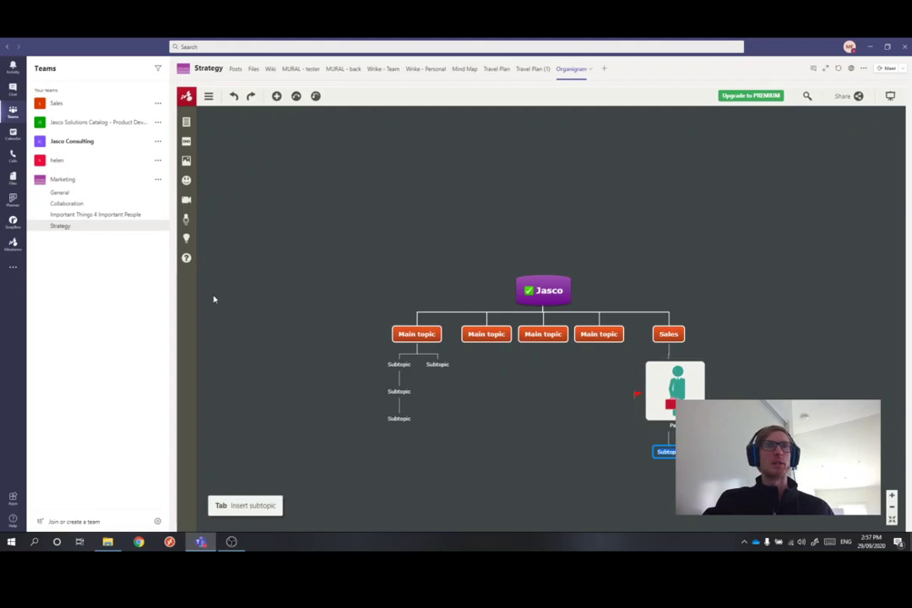
click(187, 202)
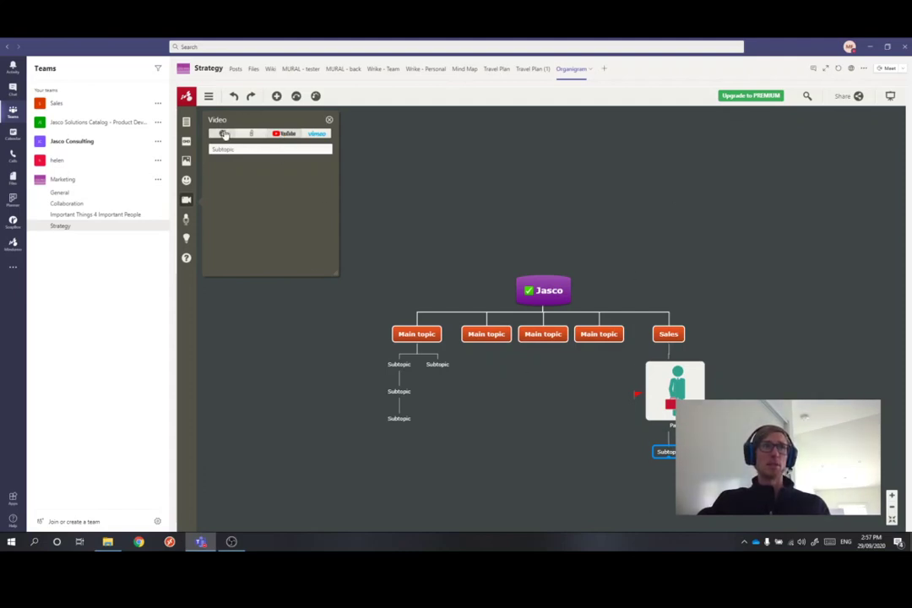
click(251, 133)
click(287, 134)
click(291, 136)
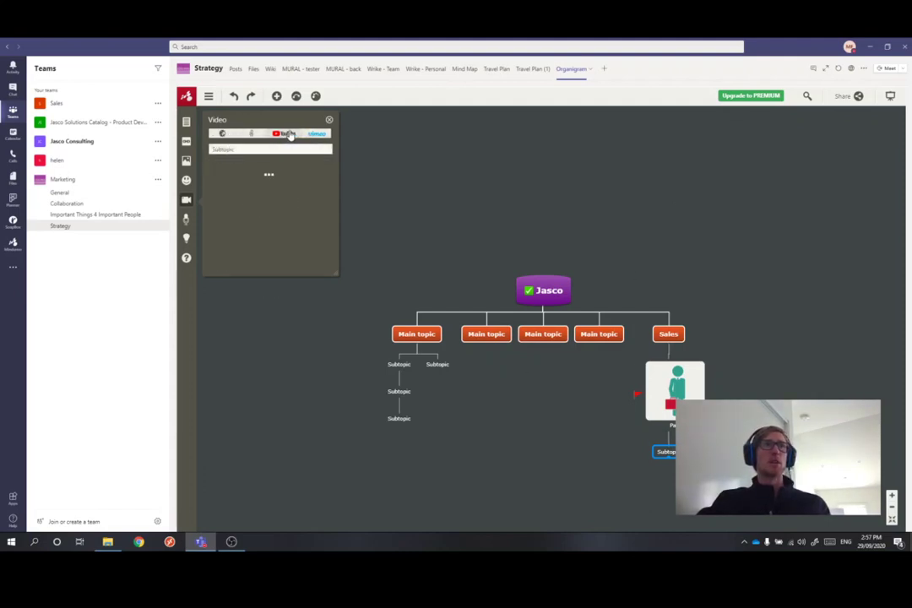
click(314, 147)
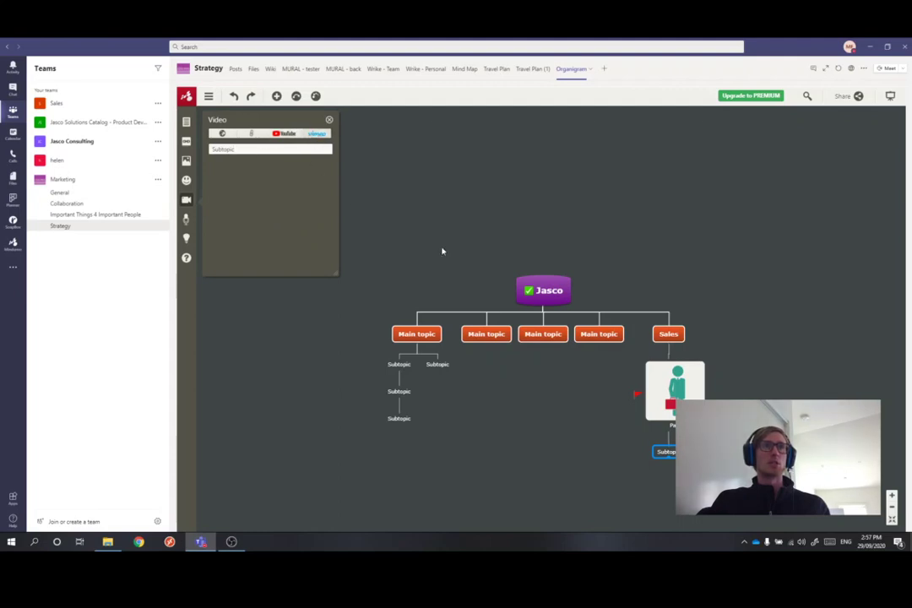
click(329, 120)
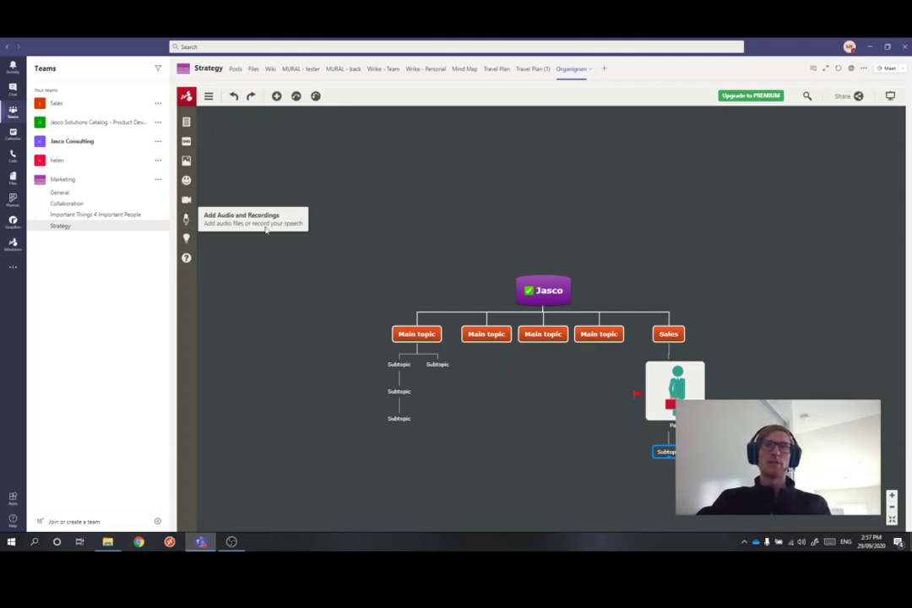
- Attach the note "Incomplete Finish tomorrow" to the subtopic beneath the salesperson, and reopen the note from the topic to check it
drag(549, 216, 495, 192)
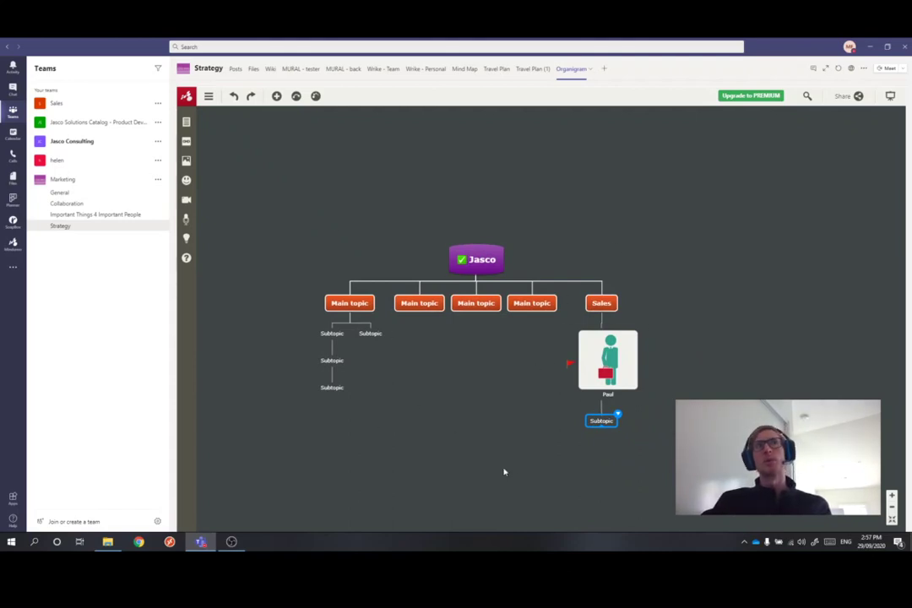
drag(296, 237, 288, 216)
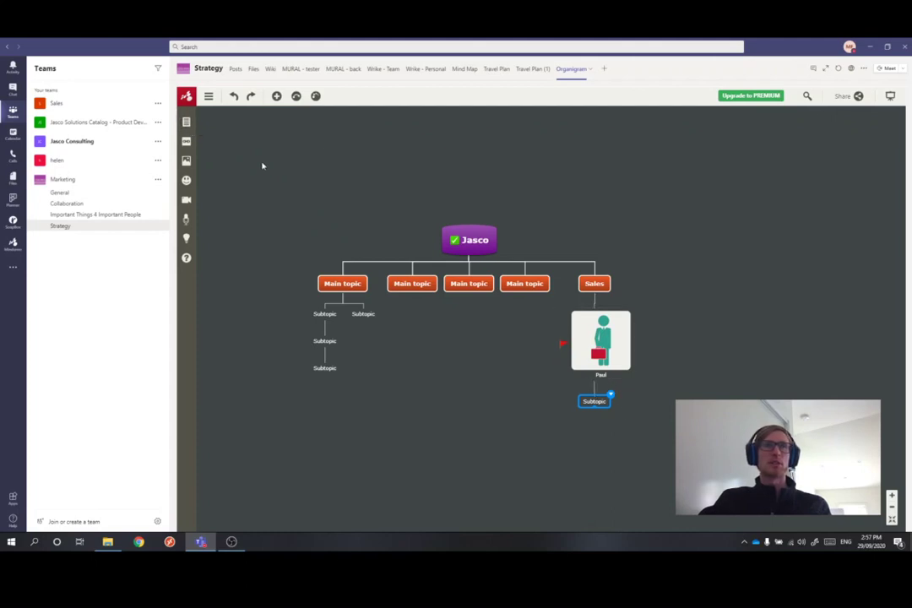
click(187, 123)
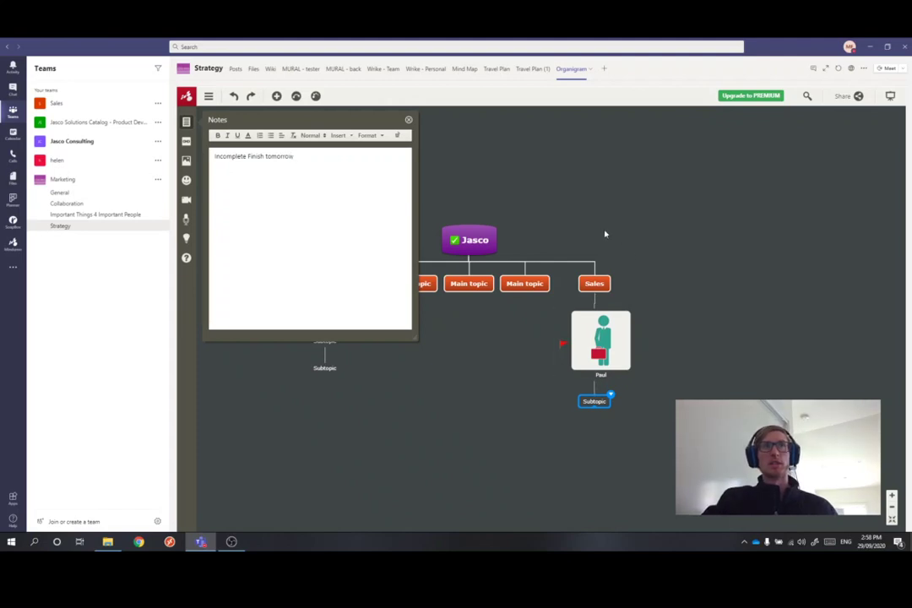
click(408, 121)
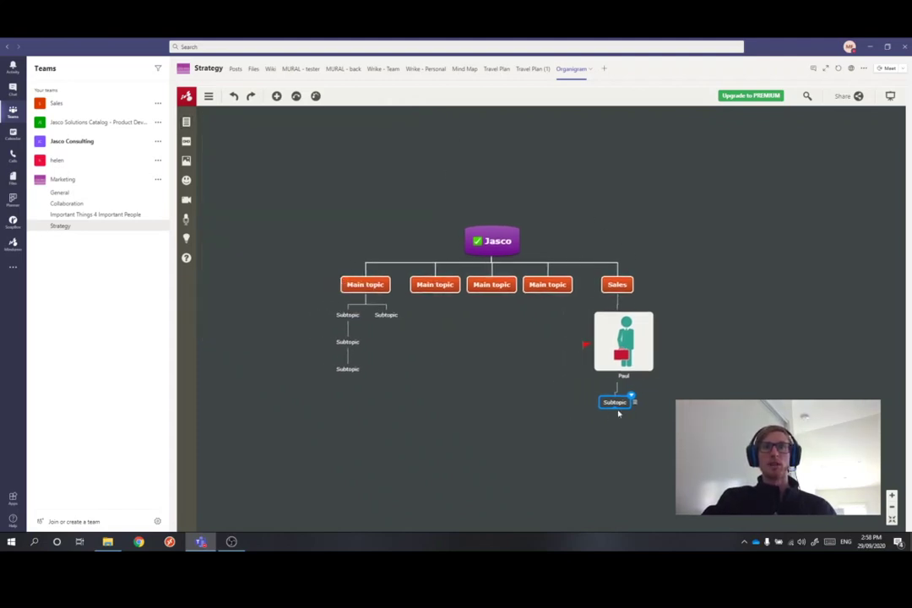
click(633, 402)
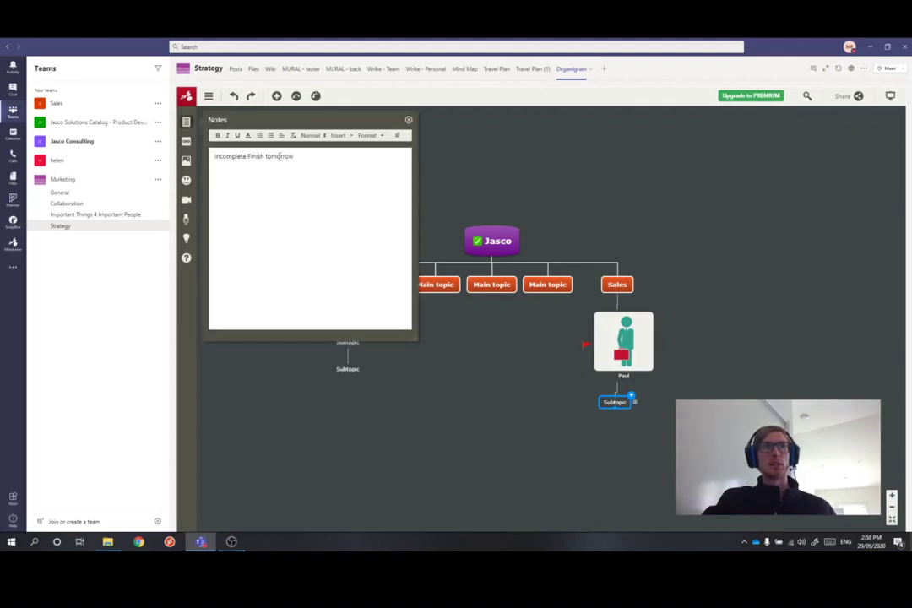
click(409, 122)
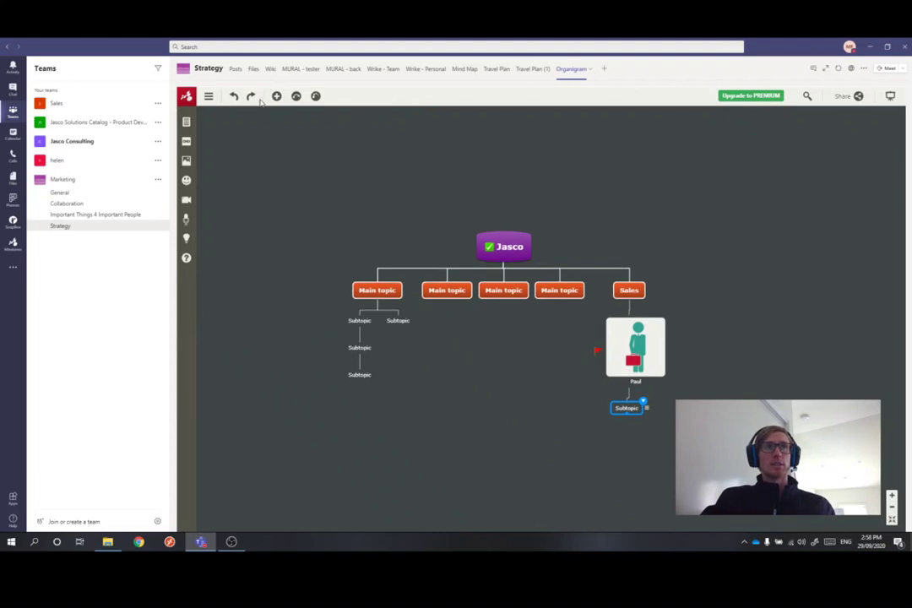
- Add a sixth main topic under Jasco after Sales, and remove the extra seventh one
click(494, 238)
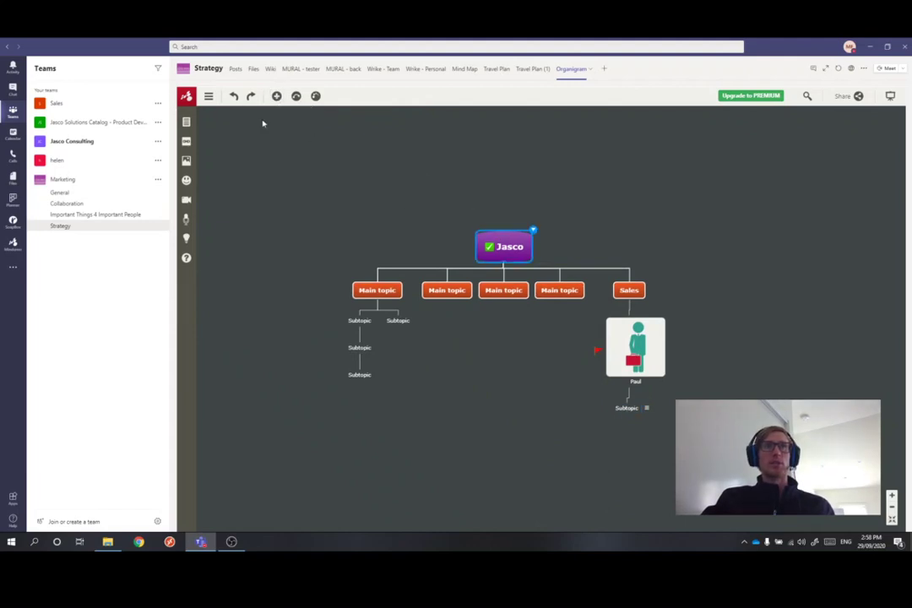
click(277, 97)
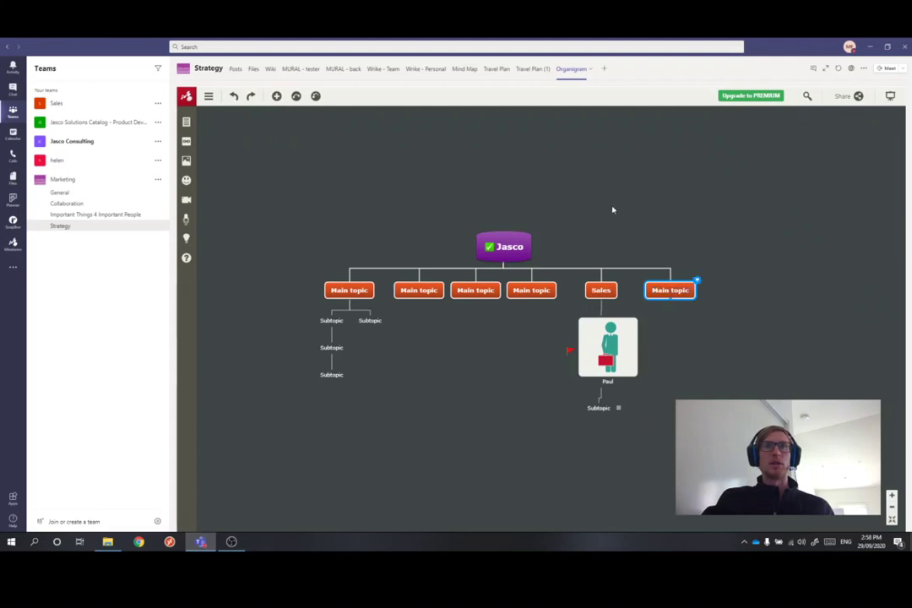
click(694, 281)
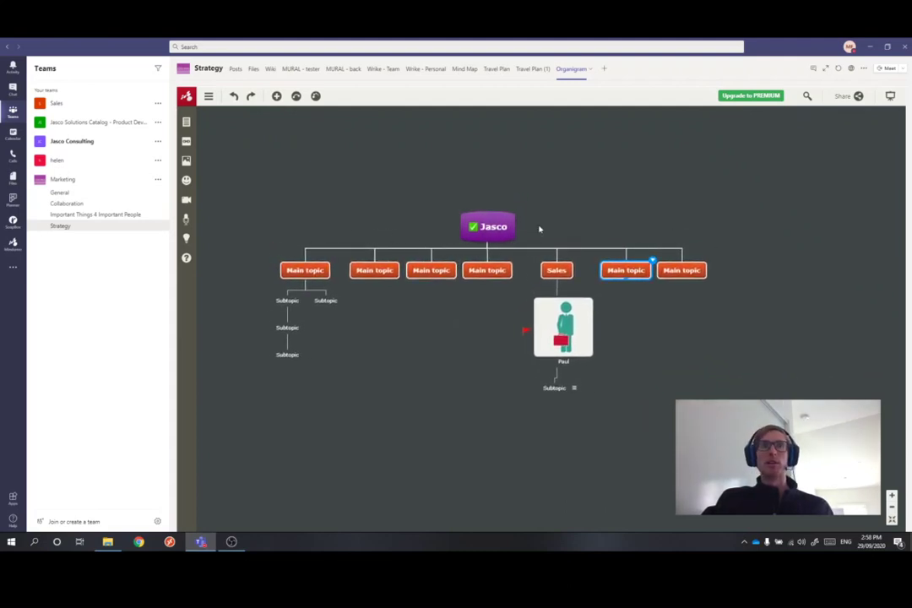
drag(667, 270, 643, 267)
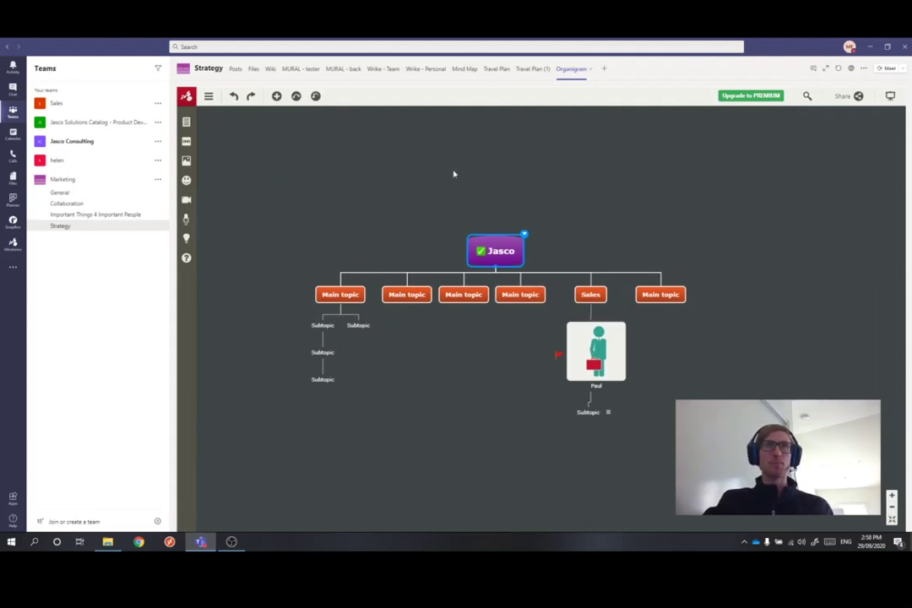
- Insert a relationship line from the sixth main topic to the salesperson's topic under Sales
click(660, 294)
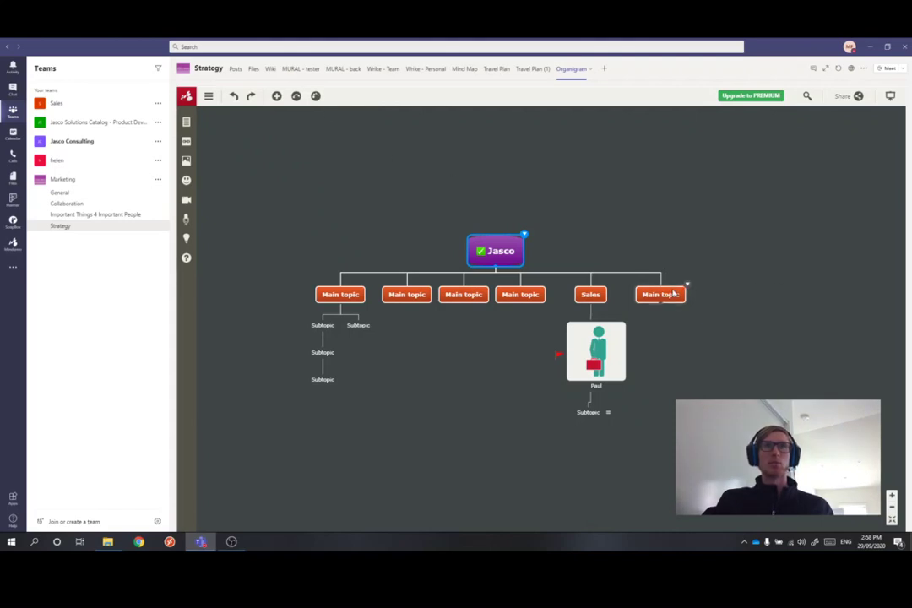
click(297, 97)
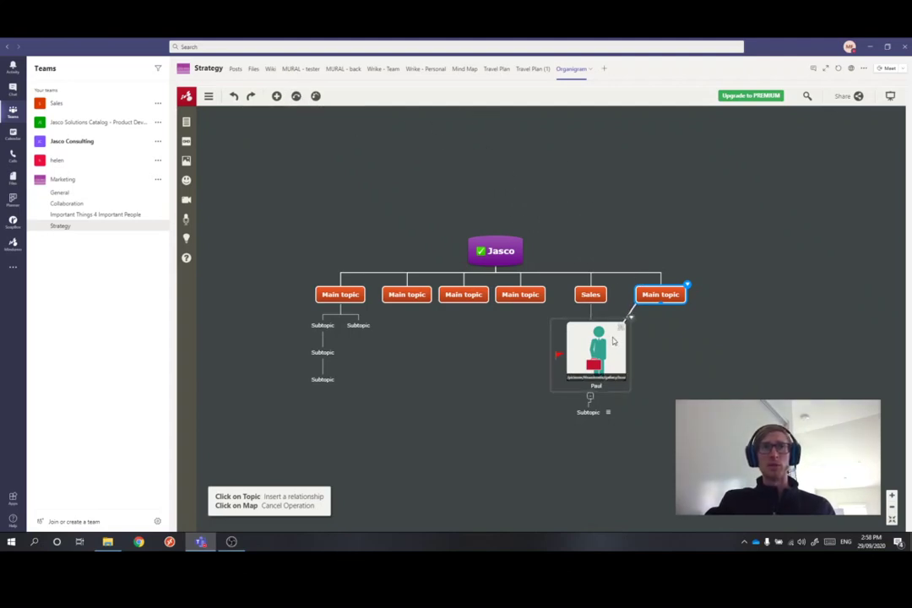
click(522, 301)
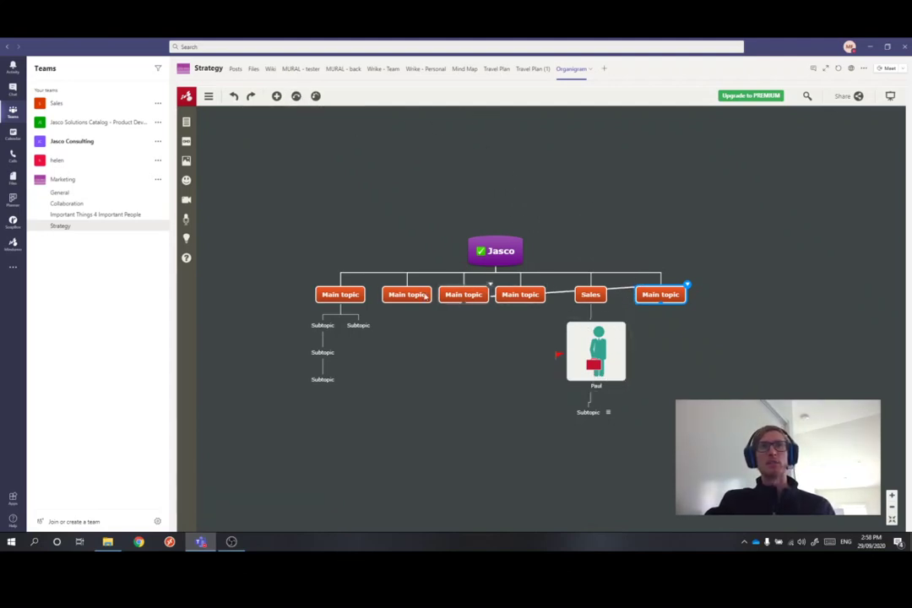
click(342, 298)
drag(340, 307, 324, 379)
click(625, 361)
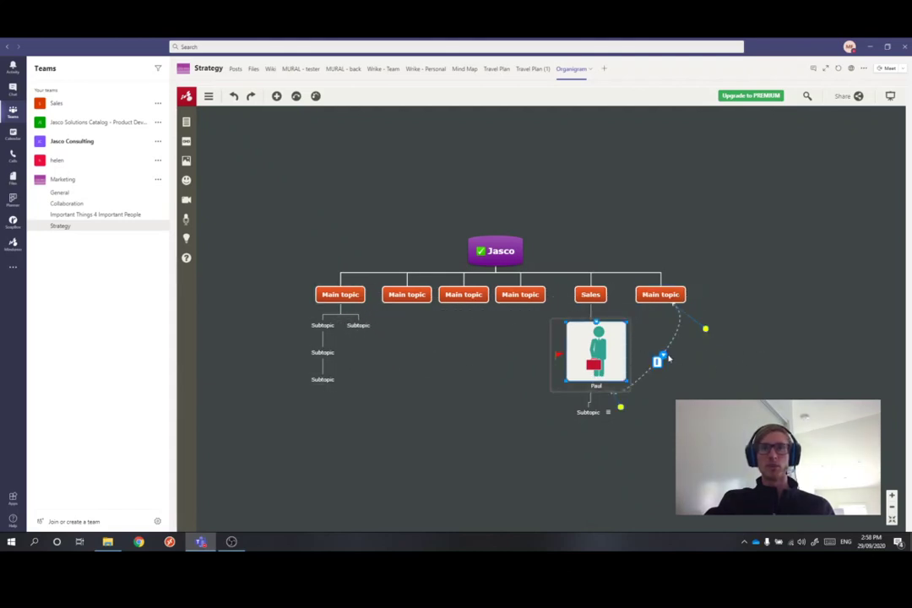
- Format the relationship line between the sixth main topic and the salesperson's topic as a thick, straight blue line with arrowheads at both ends
right_click(662, 360)
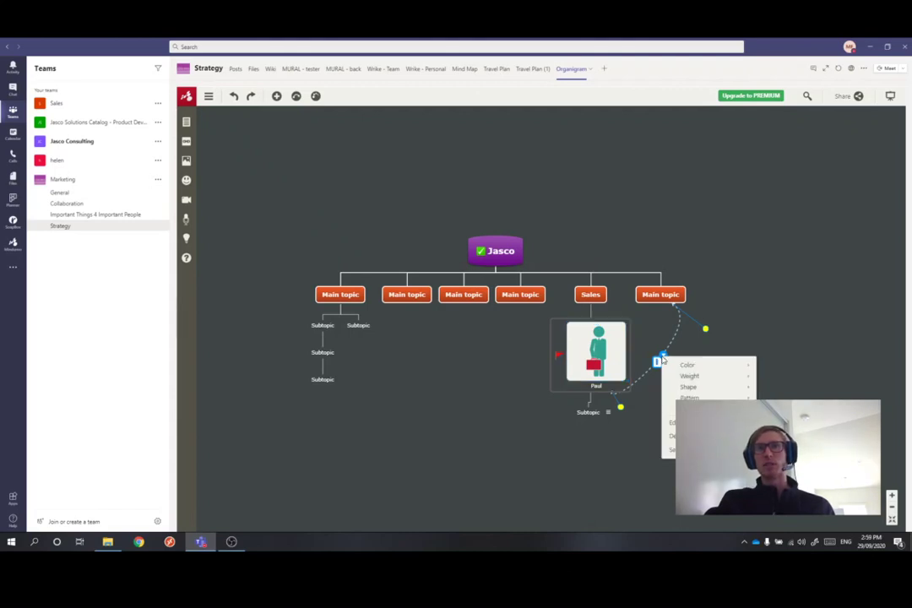
mouse_move(703, 368)
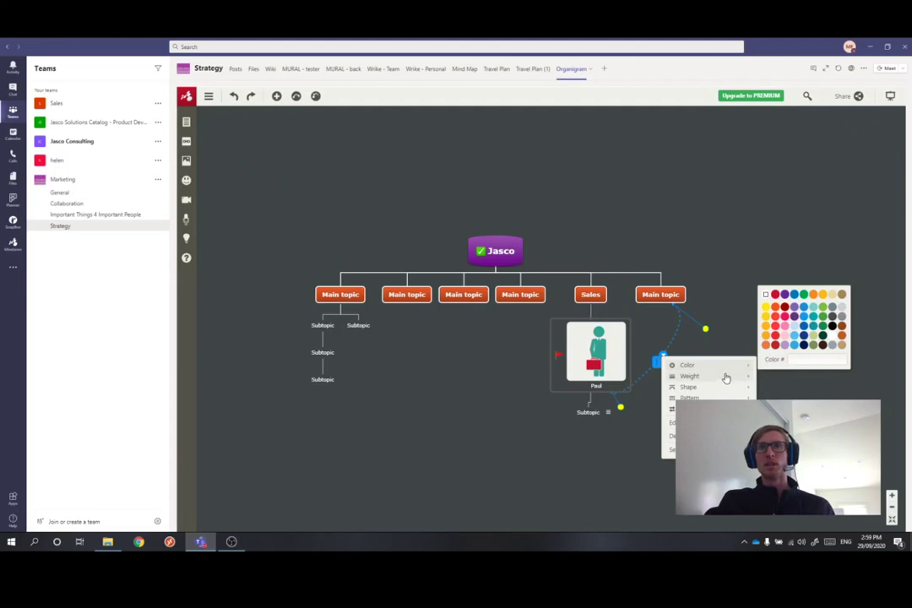
mouse_move(725, 377)
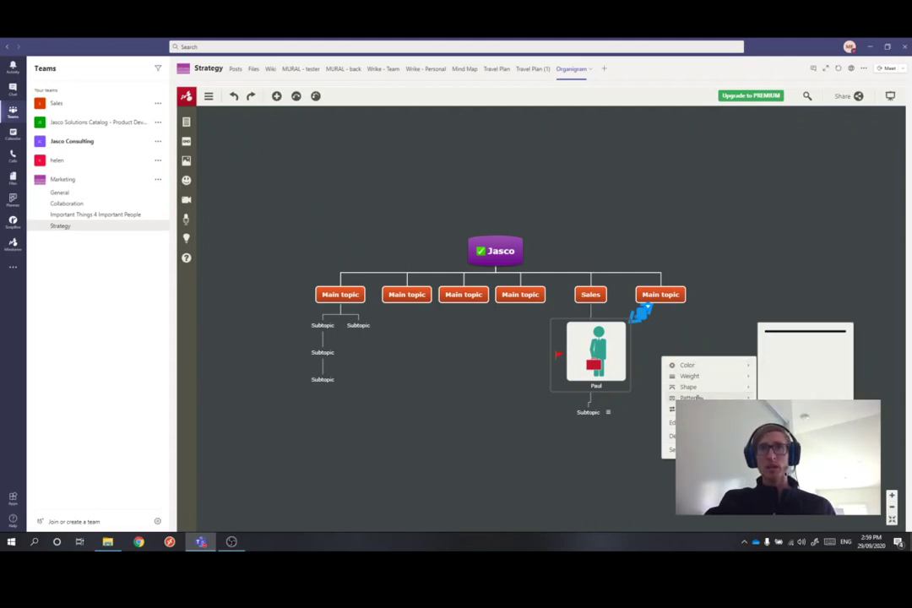
click(708, 329)
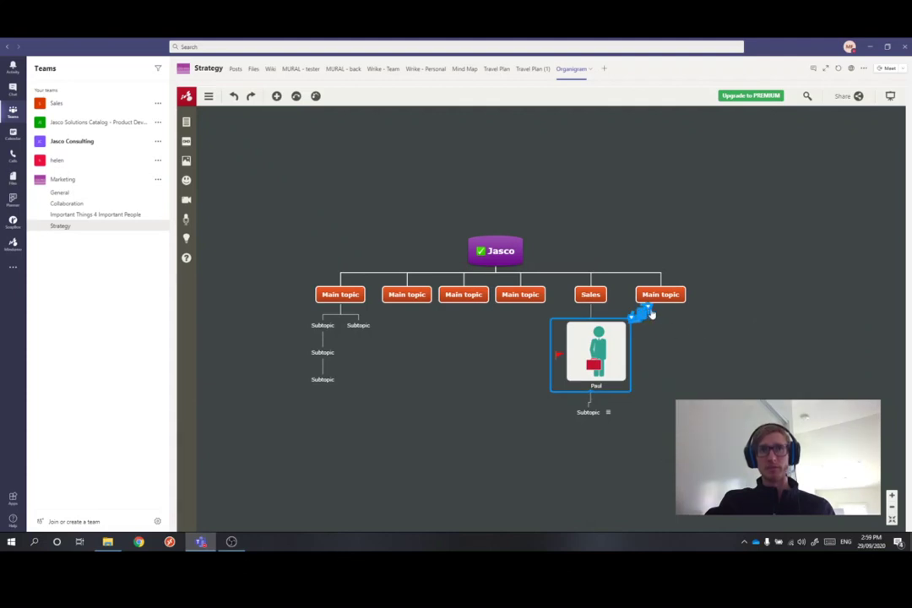
drag(691, 348, 714, 330)
drag(625, 323, 609, 338)
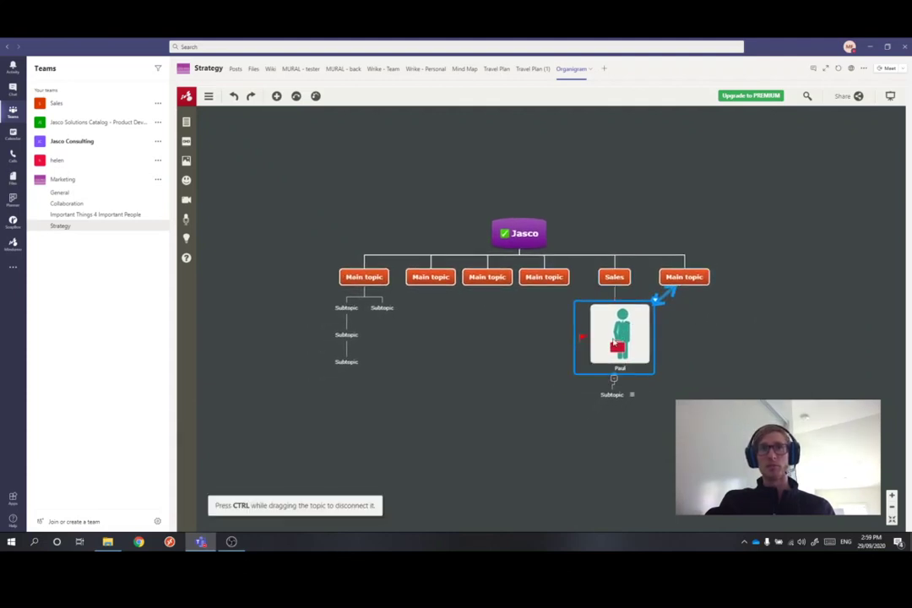
click(685, 279)
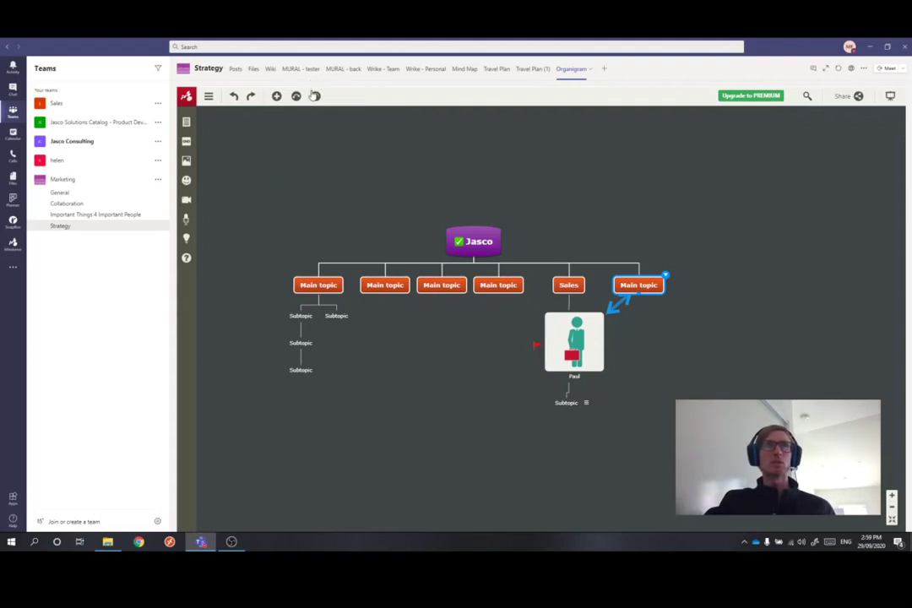
- Apply the multicoloured theme with a white background to the map, overriding the topics' custom settings
click(315, 97)
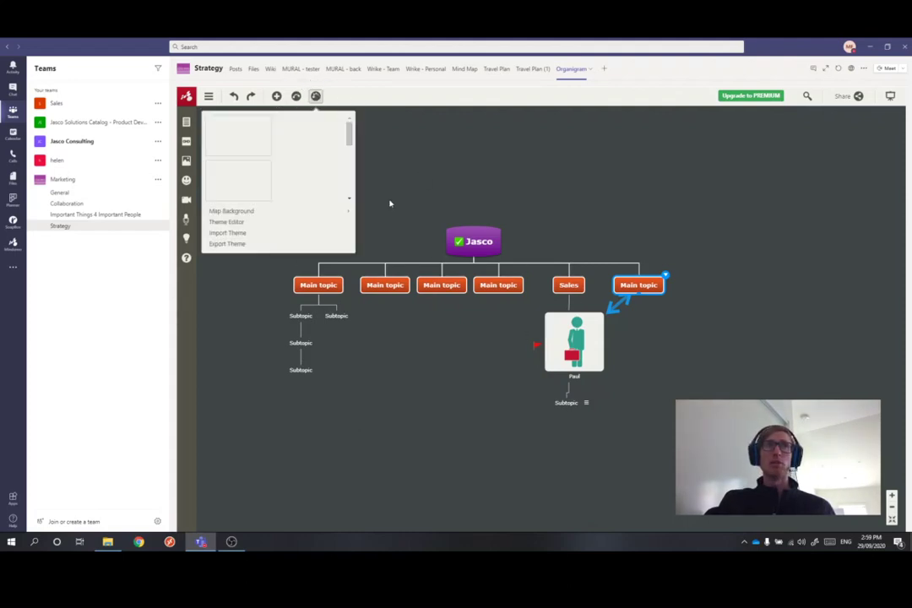
right_click(463, 281)
key(Escape)
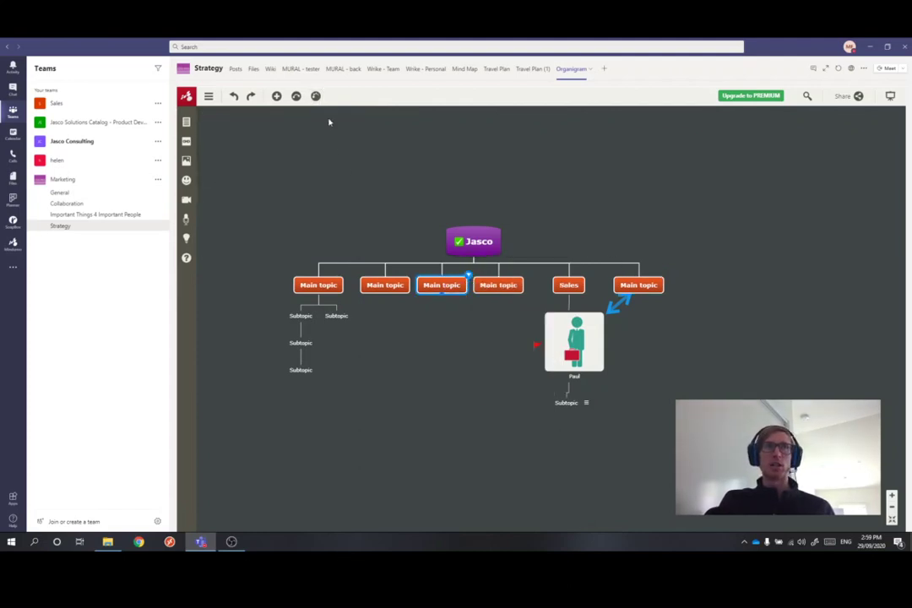
click(315, 96)
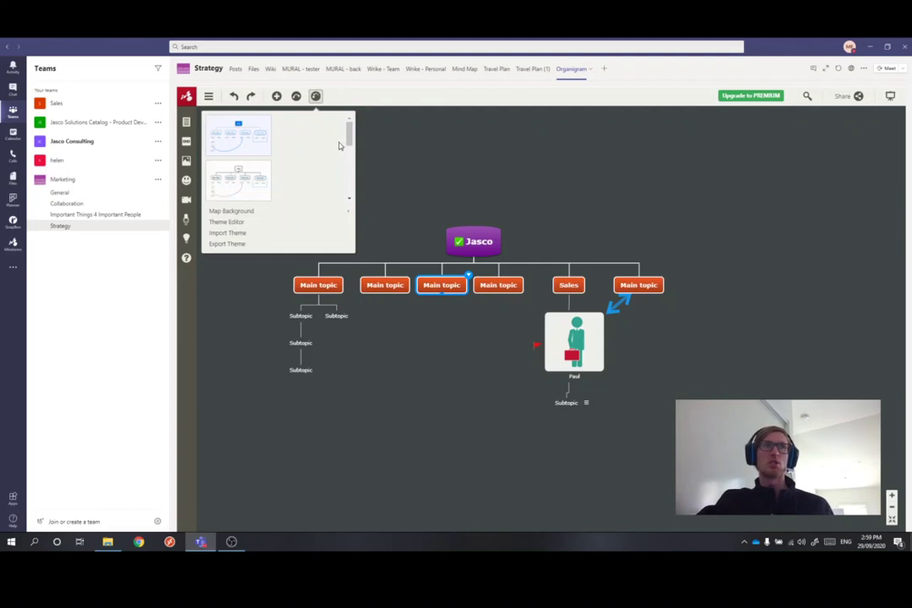
scroll(320, 144, down, 1)
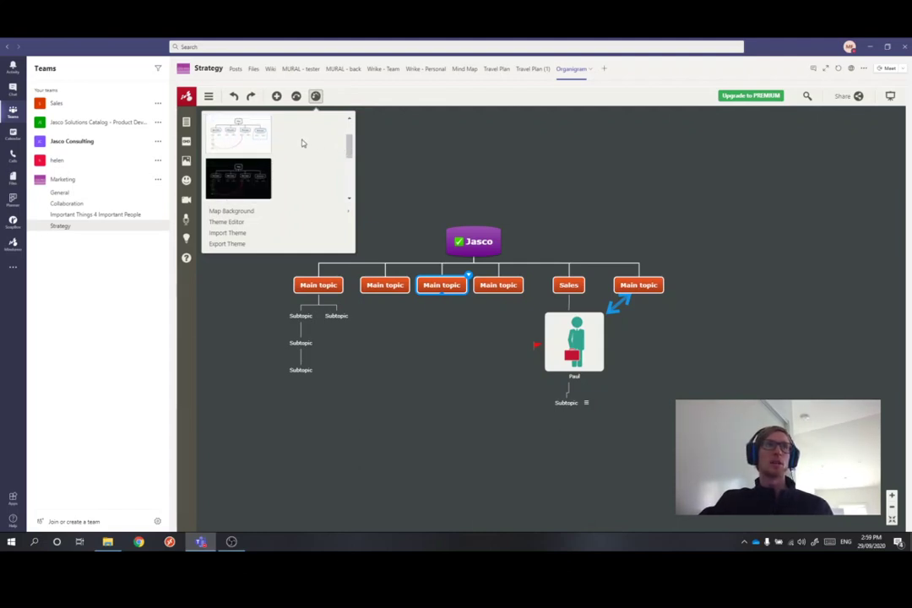
scroll(295, 179, down, 1)
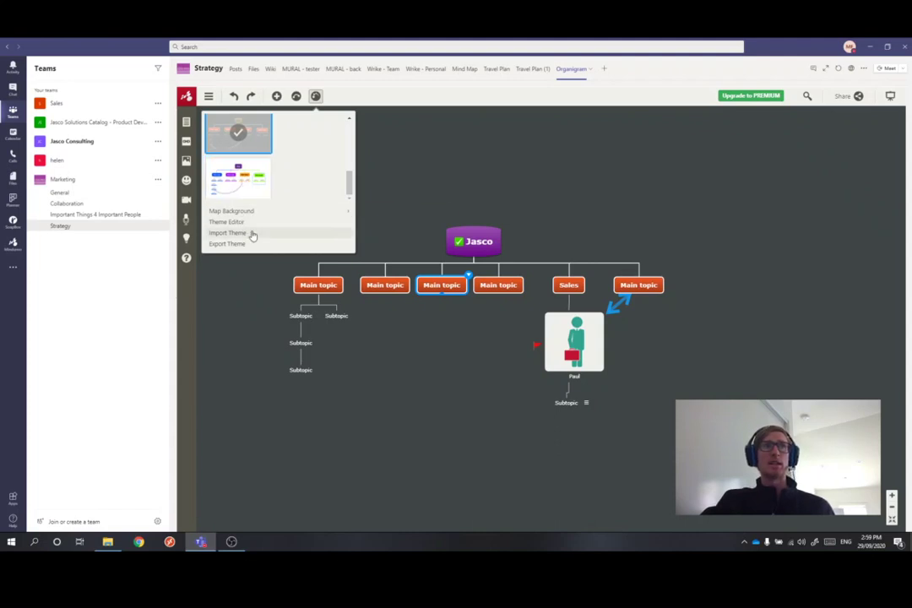
click(241, 179)
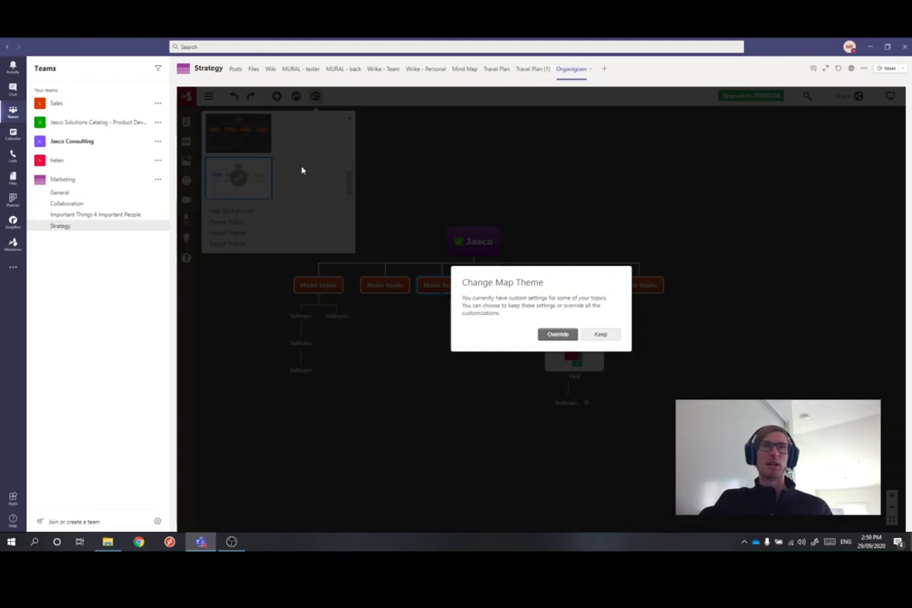
click(556, 334)
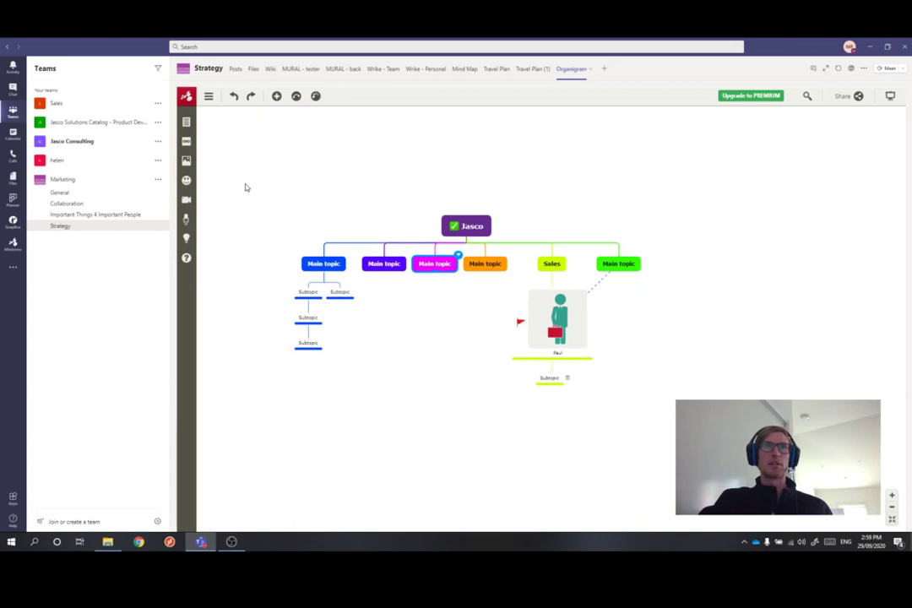
drag(516, 199, 512, 181)
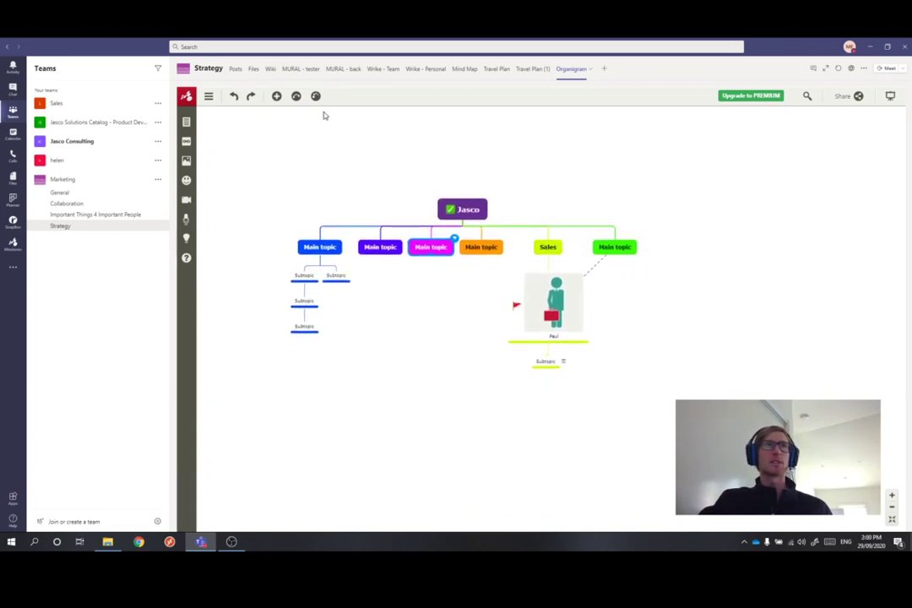
- Undo and redo the map theme change twice to compare the dark and multicoloured looks
click(234, 96)
click(251, 96)
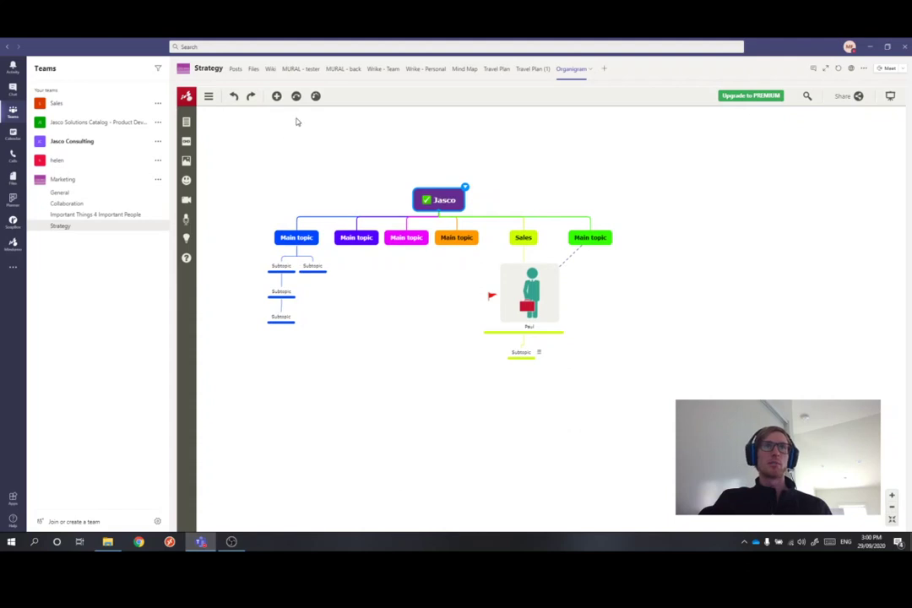
click(233, 96)
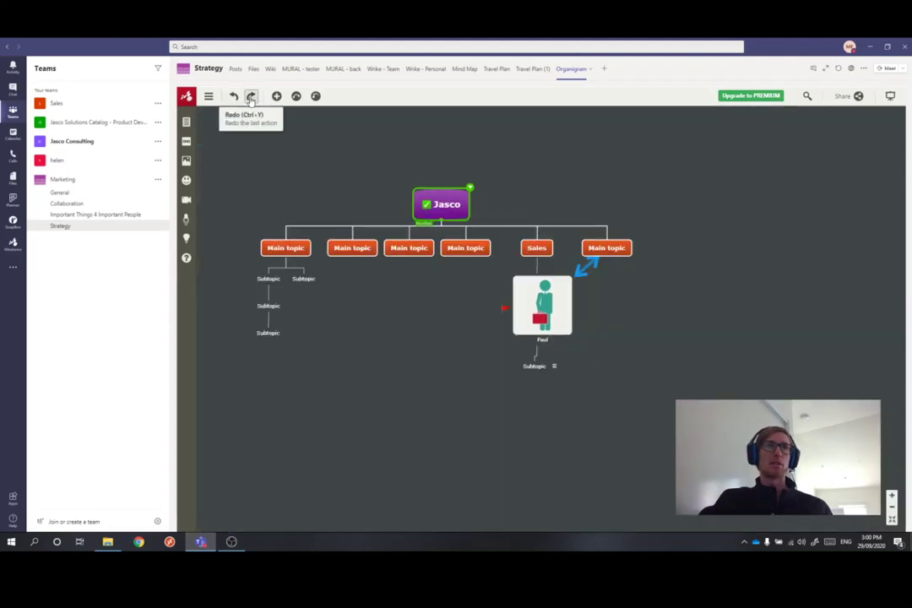
click(251, 97)
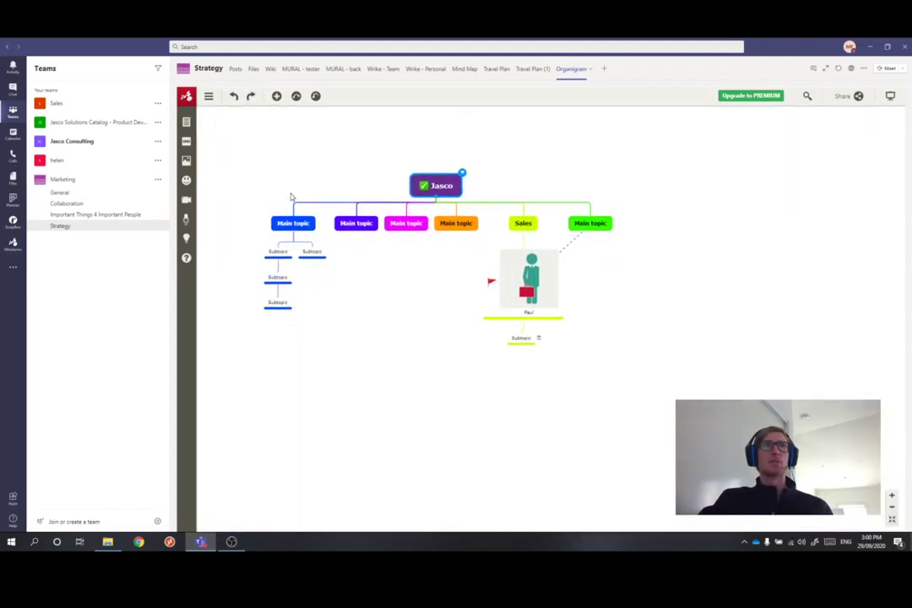
click(208, 96)
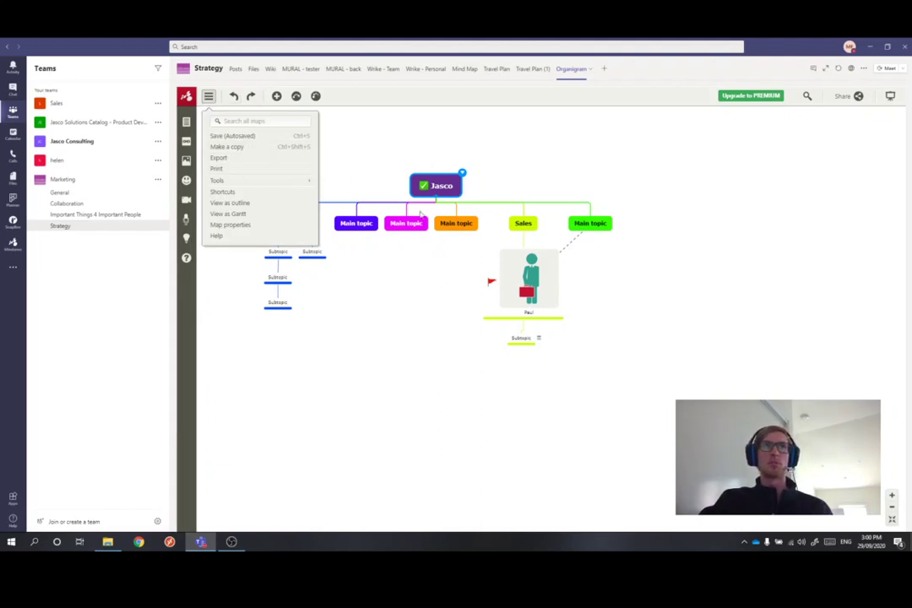
click(357, 234)
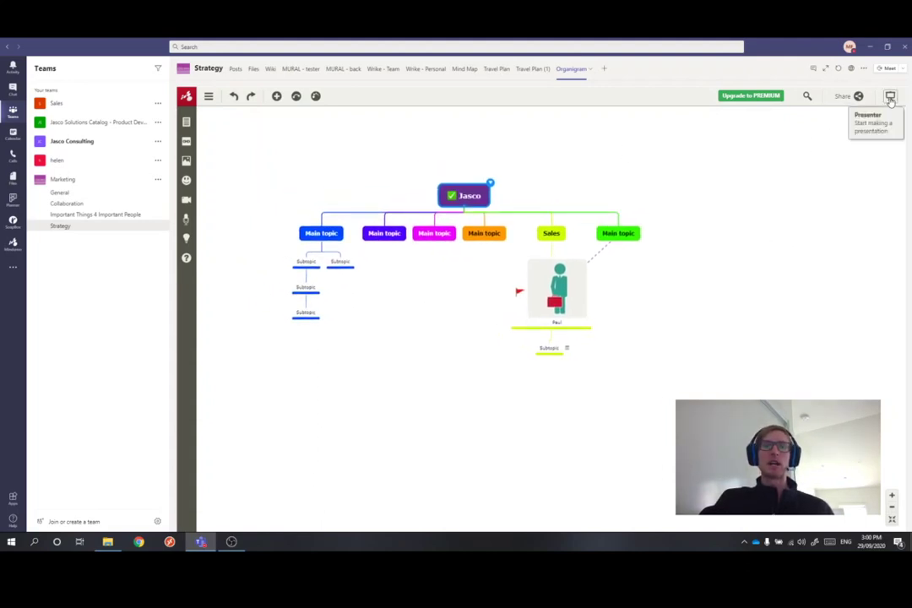
- Extend slide 1 in Presenter to cover the whole organisation chart with all its subtopics, and play the slideshow to preview it
click(889, 97)
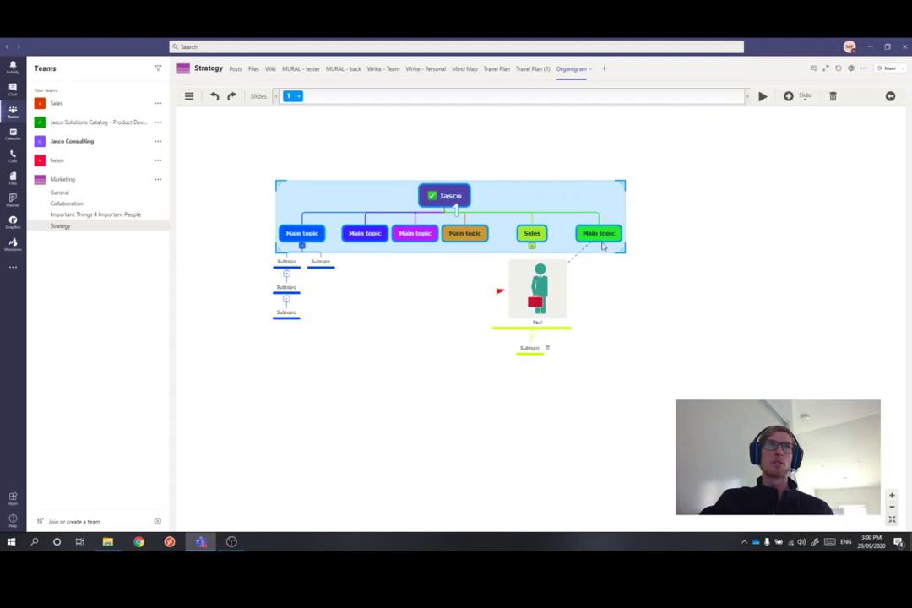
drag(620, 249, 621, 359)
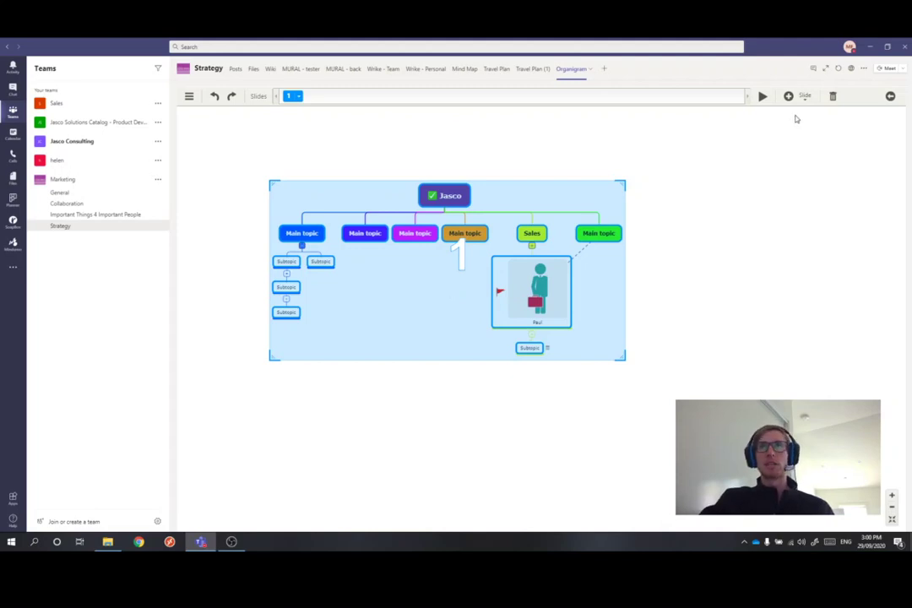
click(761, 96)
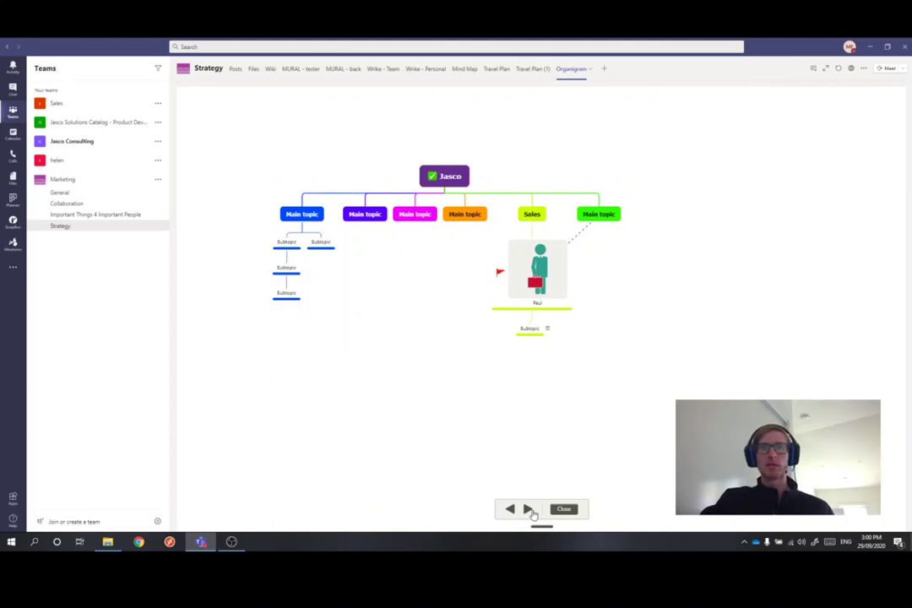
click(527, 509)
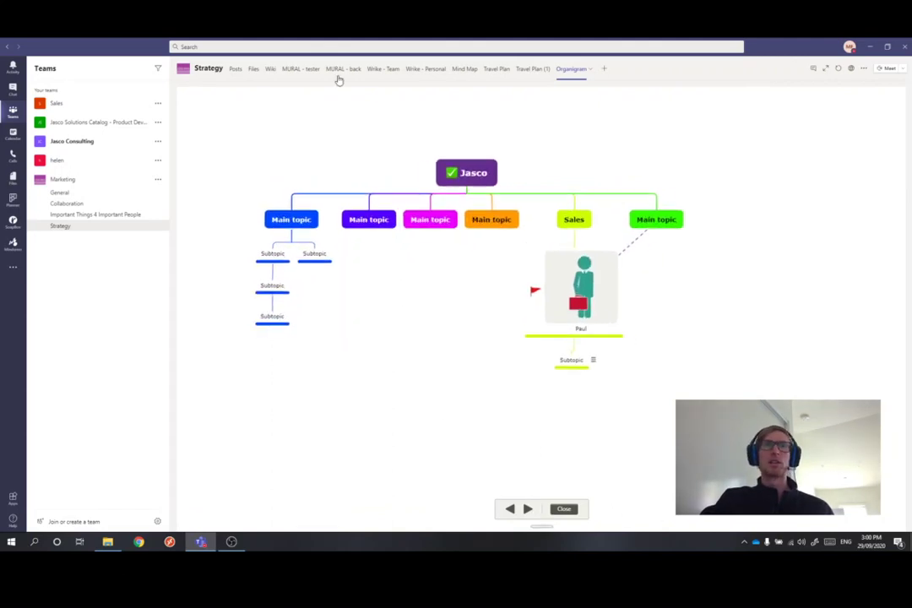
click(574, 508)
- Replay the presentation, close it and return from Presenter to the map editor
click(763, 96)
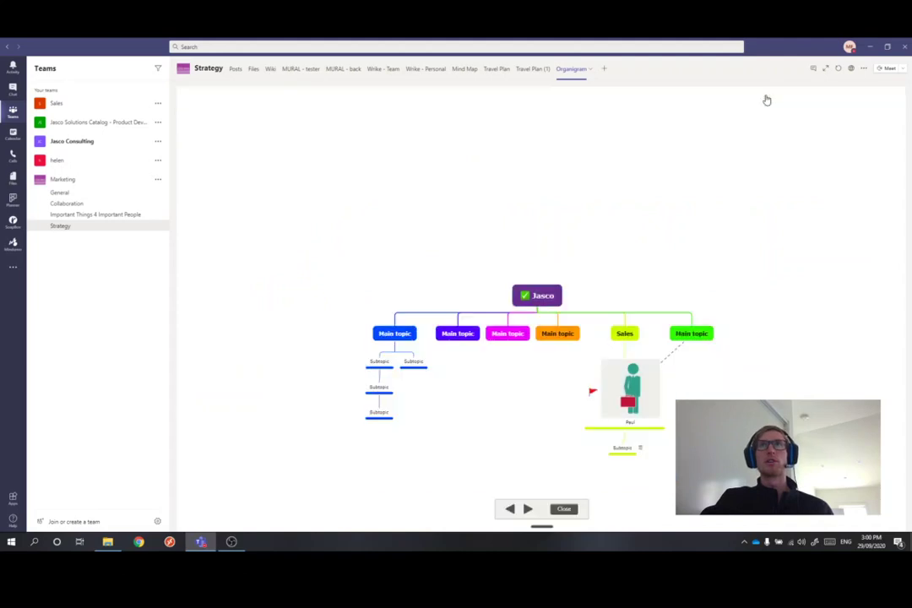
click(555, 510)
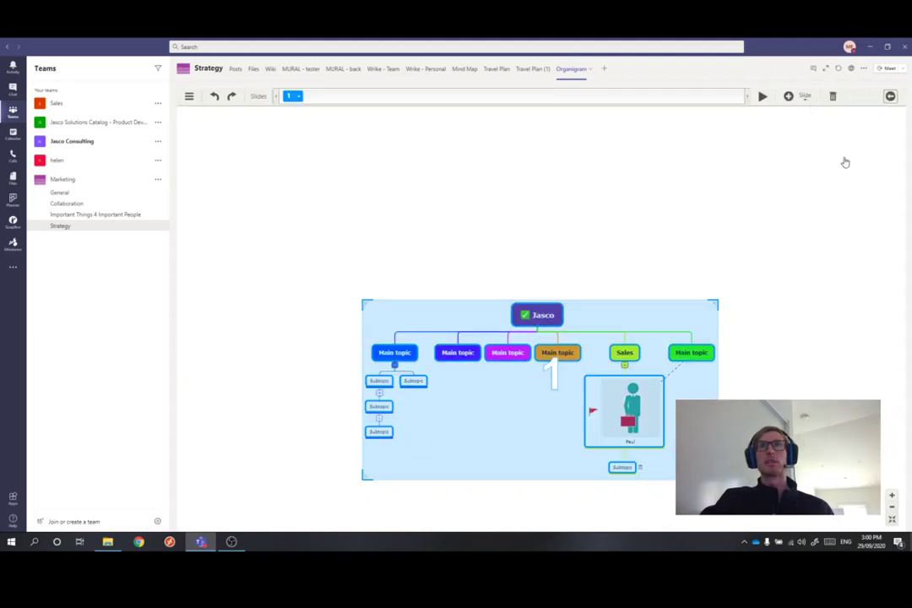
click(792, 148)
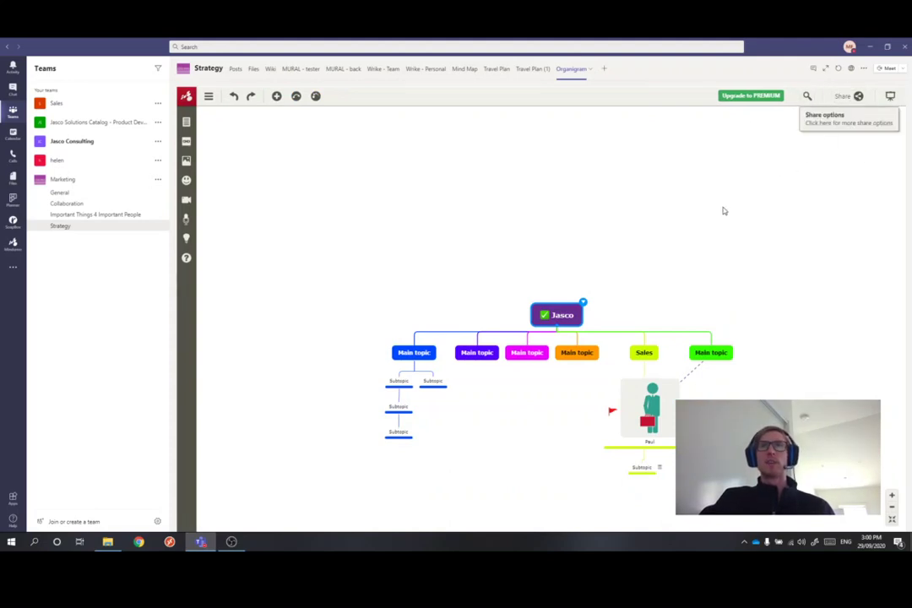
- Review the map's share link, access list and e-mail invitation options in Share Settings, and close the dialog
drag(722, 209, 687, 178)
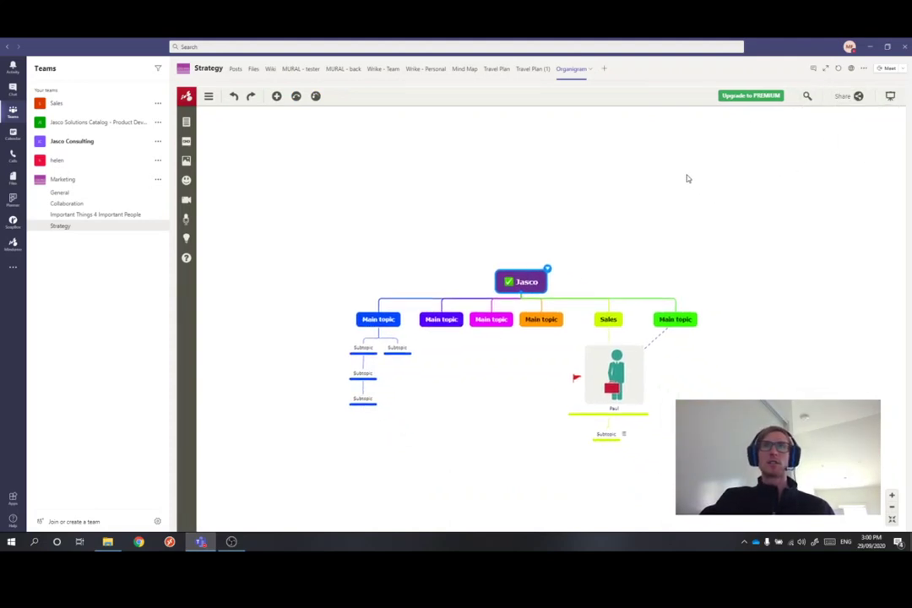
click(847, 96)
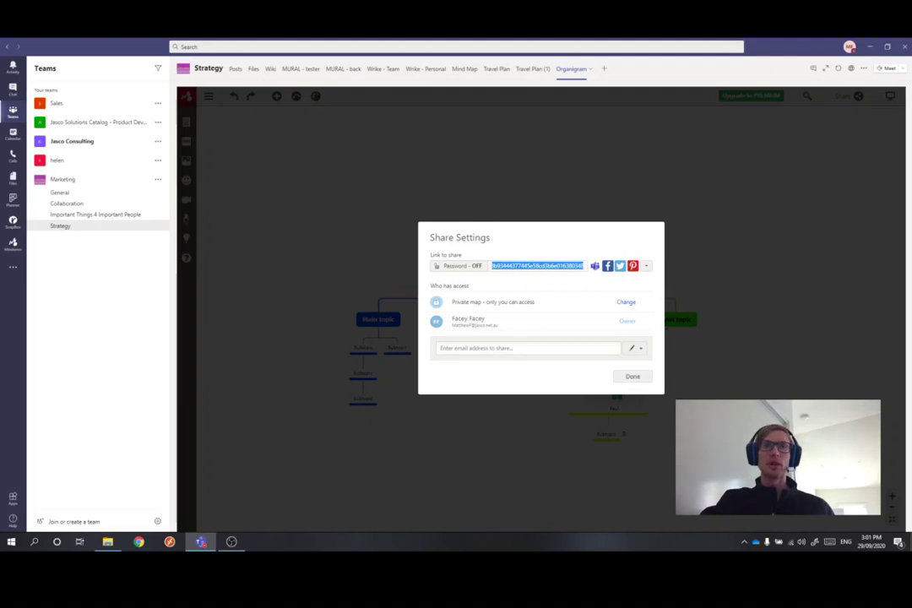
click(649, 378)
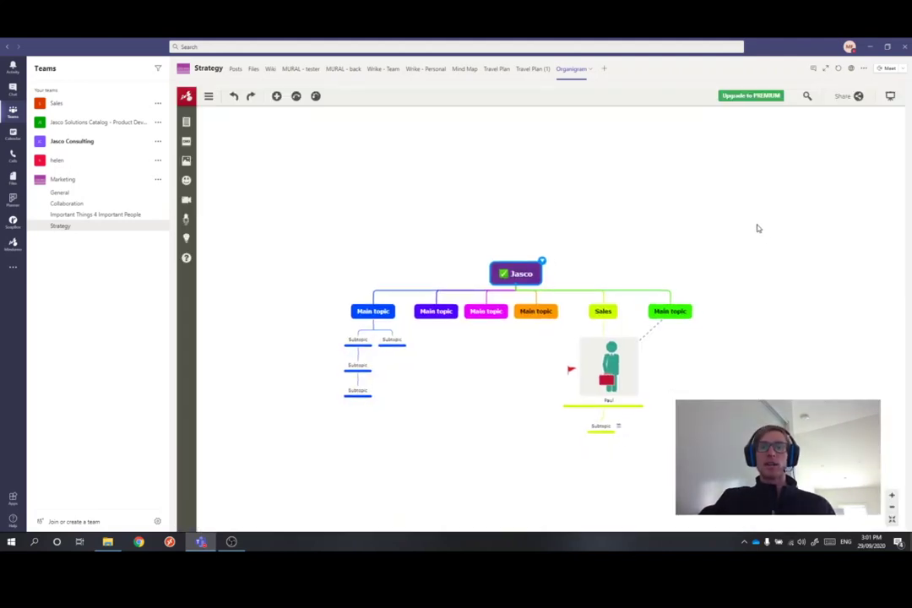